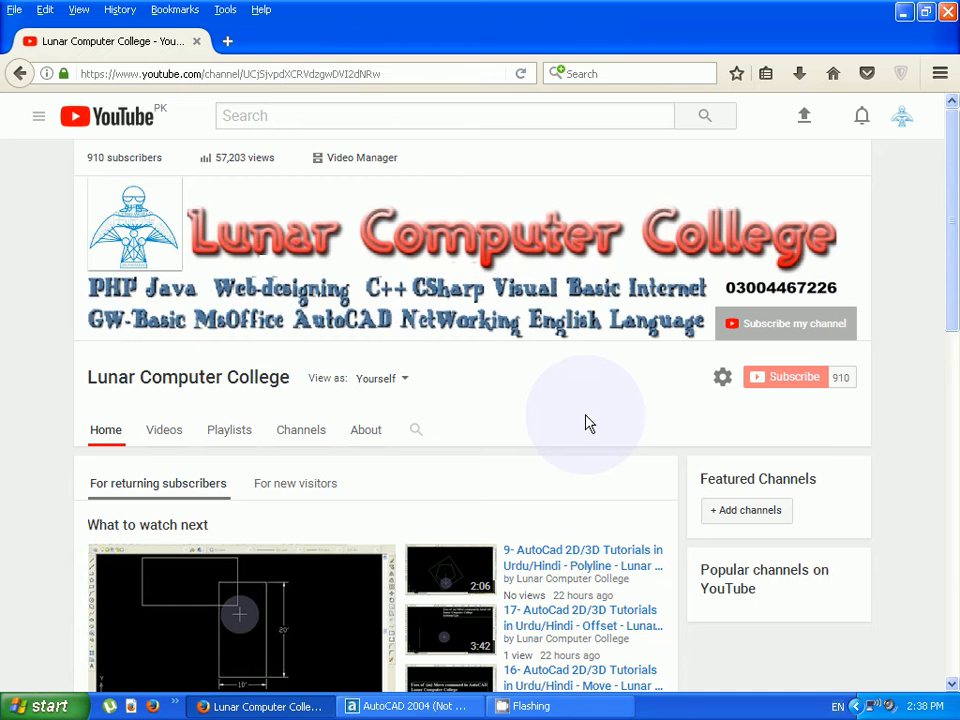
Switch to the open AutoCAD 2004 drawing.
left_click(400, 707)
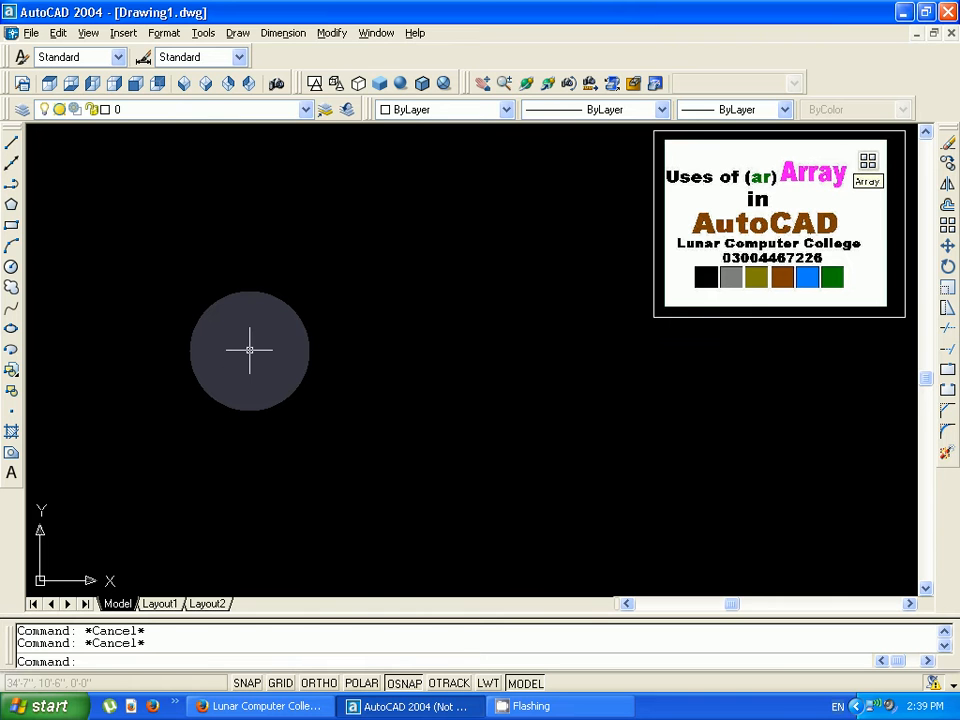
Draw a 1' by 1' rectangle in the empty area far from the title picture.
key("Return")
key("Return")
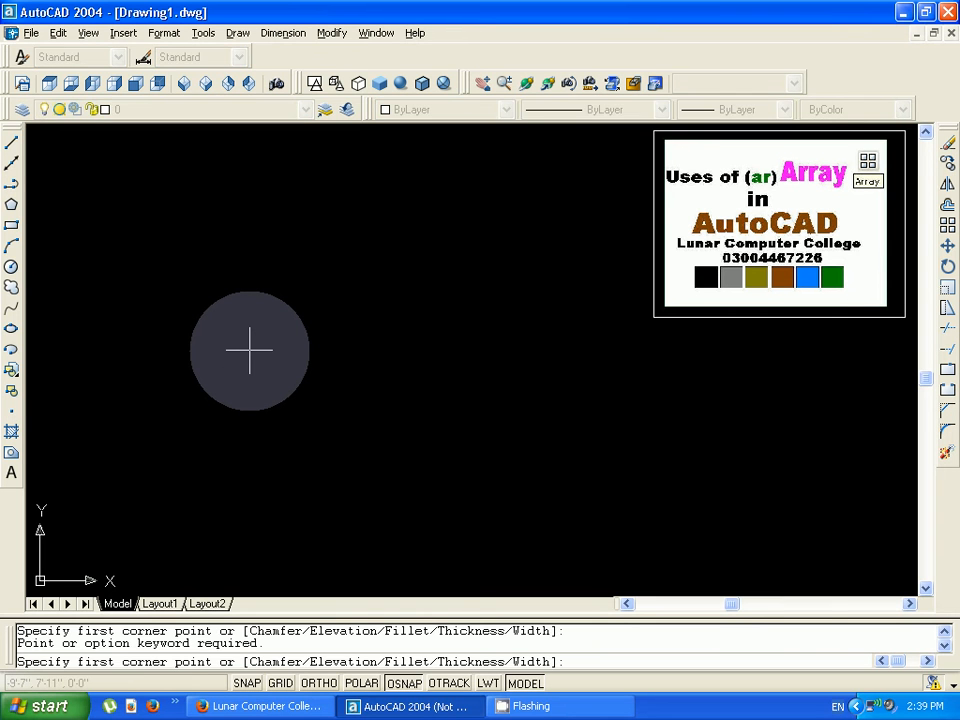
left_click(130, 262)
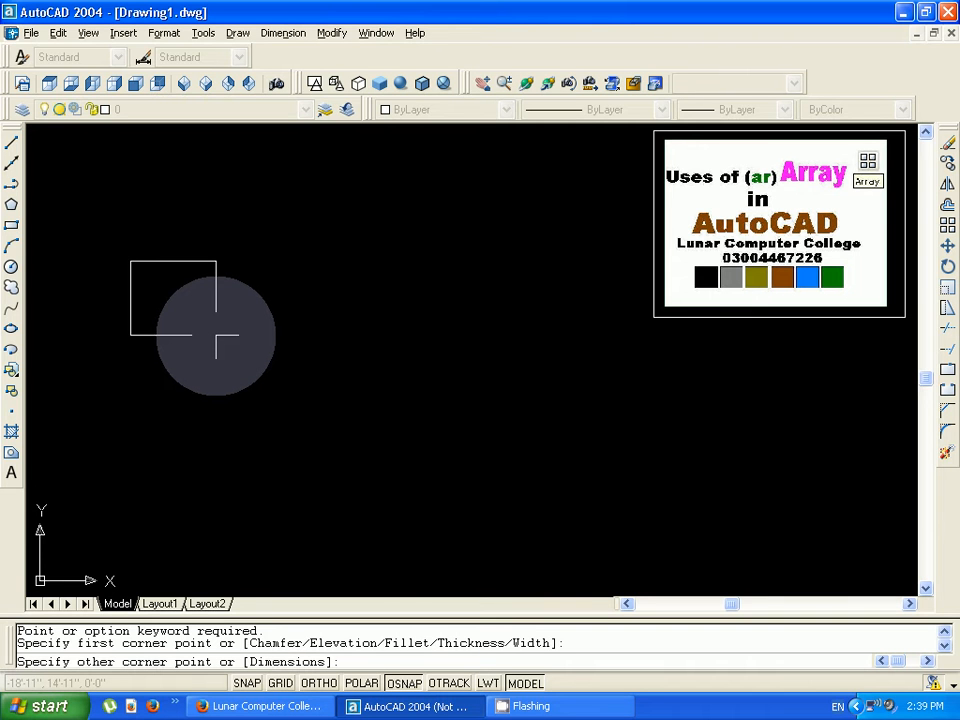
type("@1',1'")
key("Return")
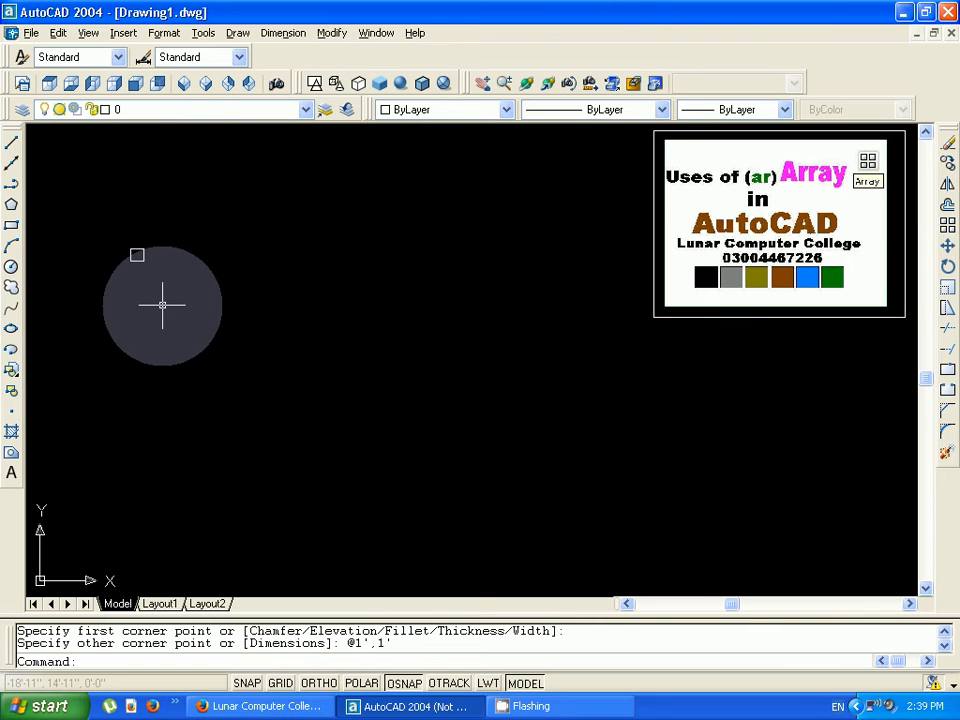
Erase the small 1' square.
left_click(97, 227)
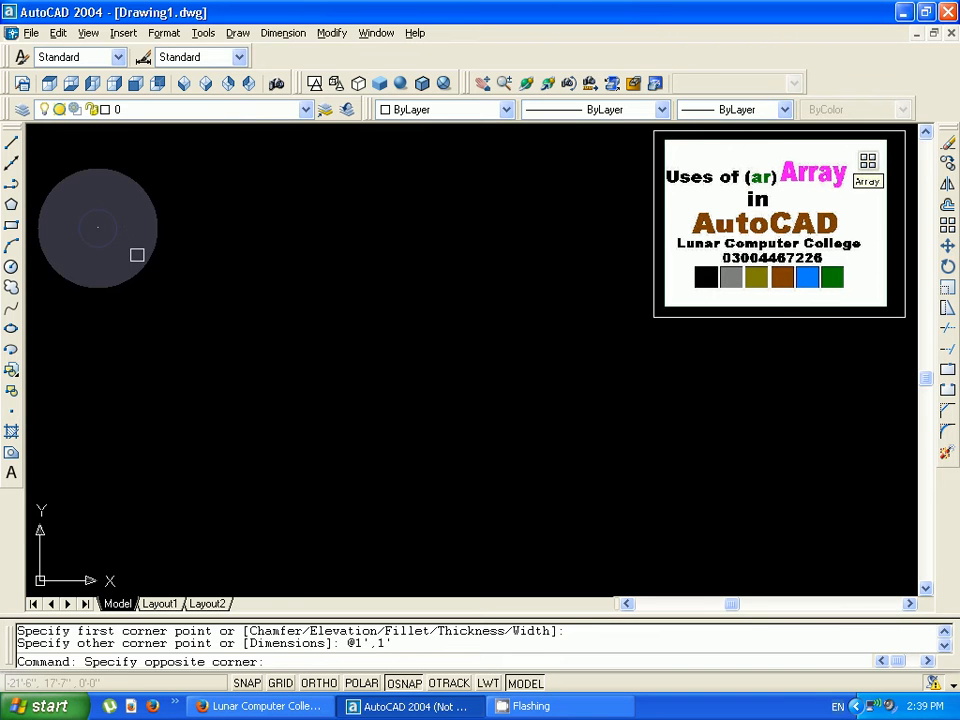
left_click(174, 297)
key("Delete")
Draw a 5' by 5' rectangle in the empty area far from the title picture, using relative coordinates.
type("rec")
key("Return")
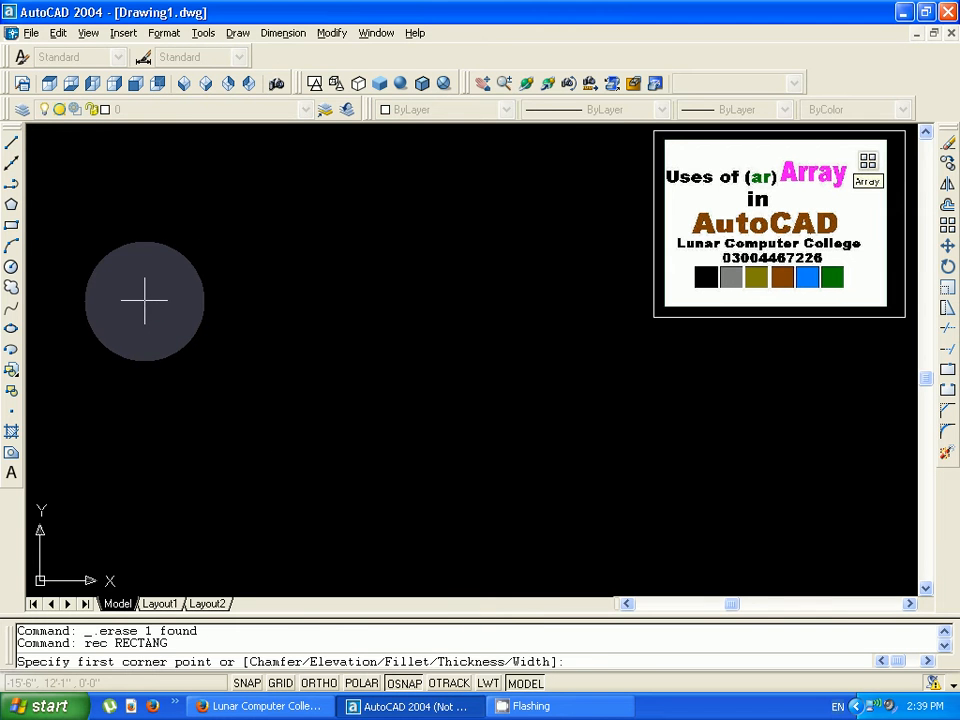
left_click(131, 300)
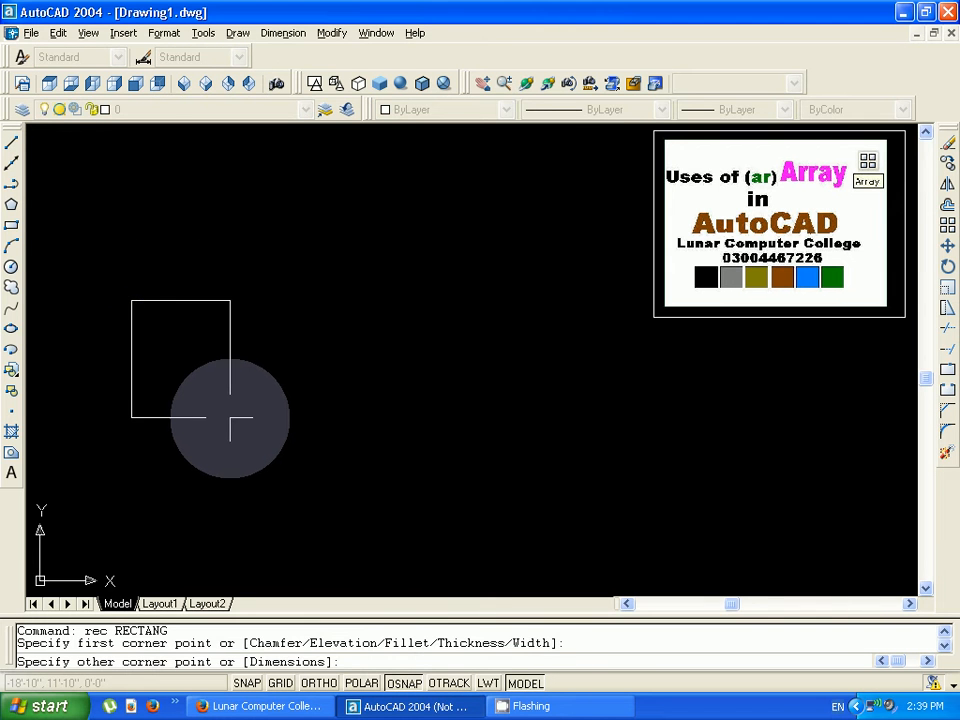
type("@")
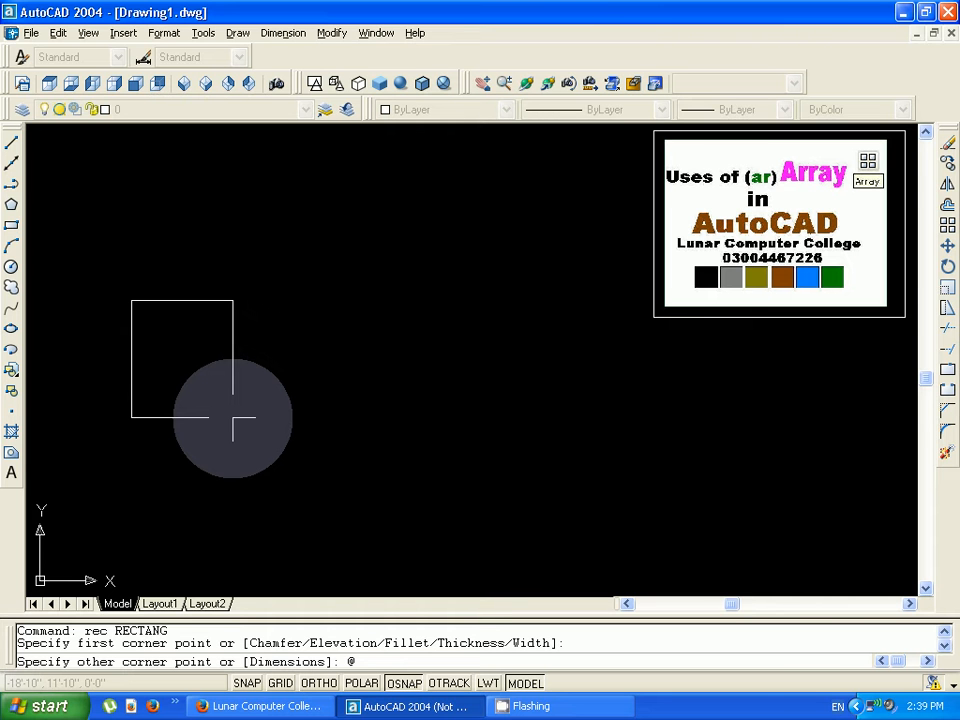
type("5',5'")
key("Return")
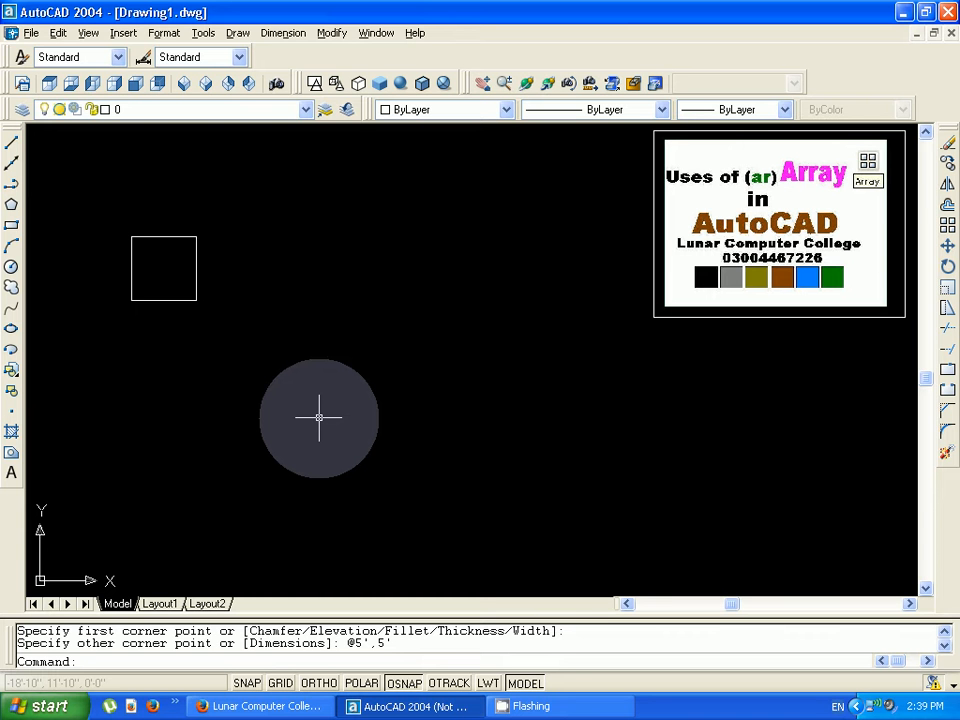
Start a rectangular array and select the 5' square as the object to repeat.
type("ar")
key("Return")
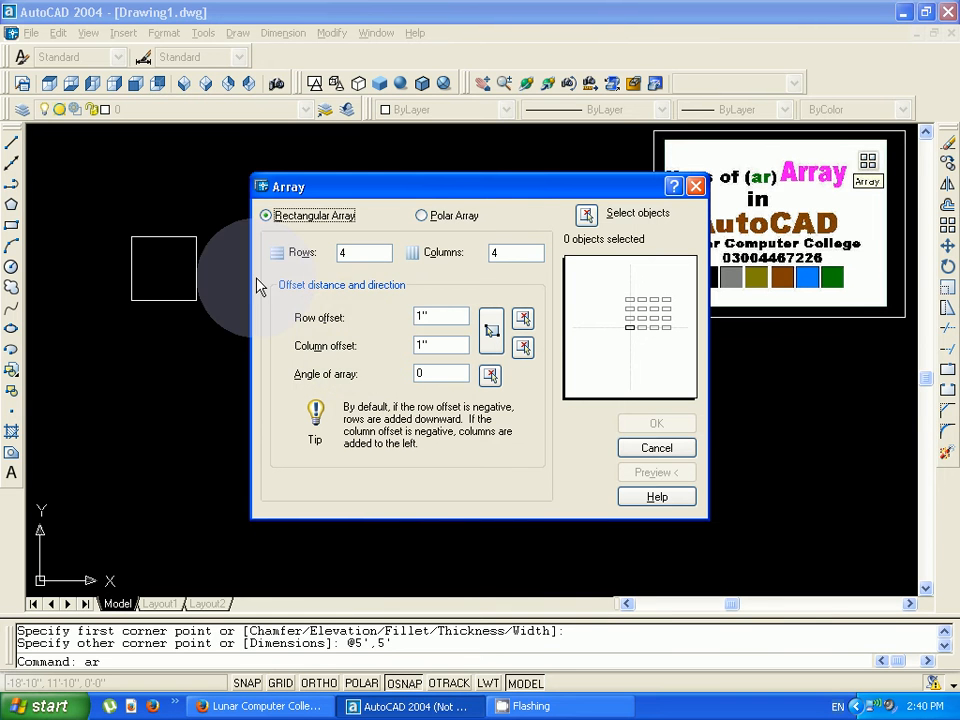
left_click(585, 216)
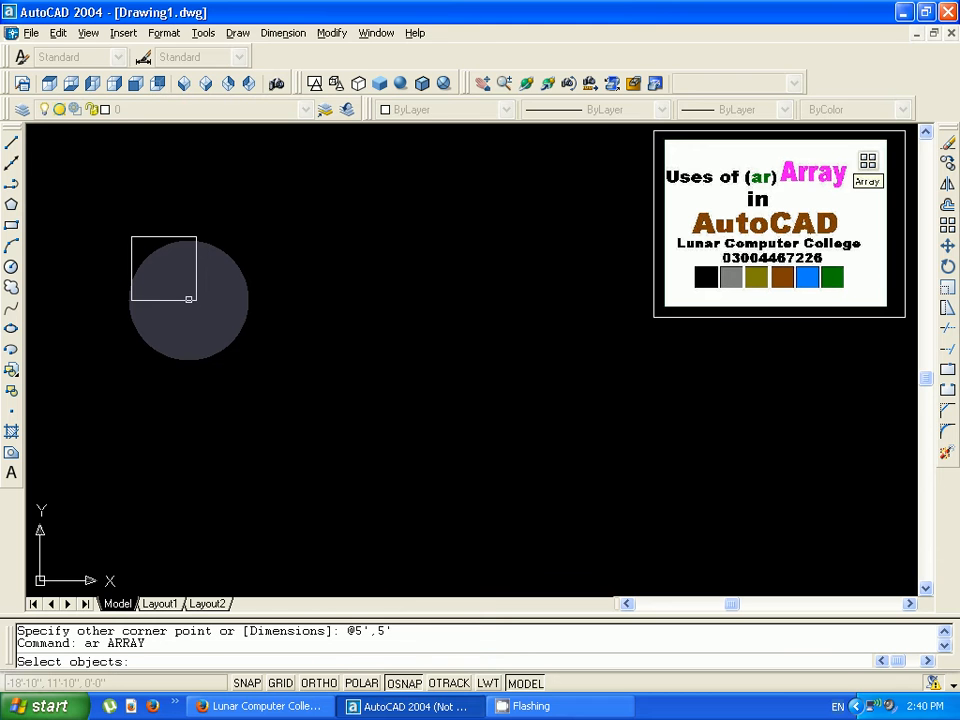
left_click(189, 299)
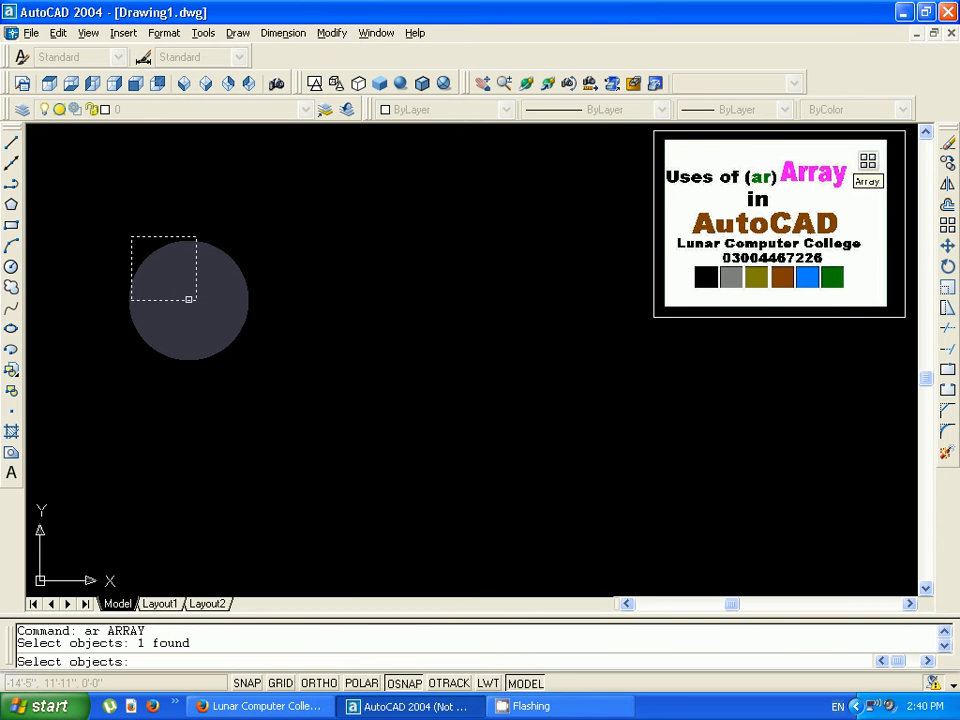
key("Return")
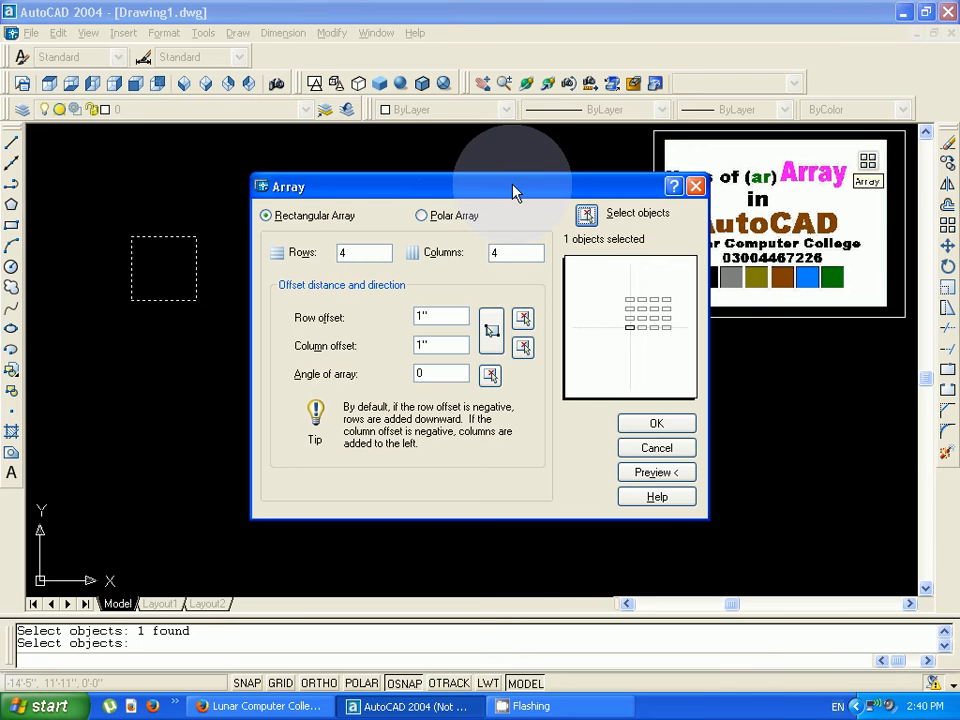
left_click_drag(509, 194, 499, 240)
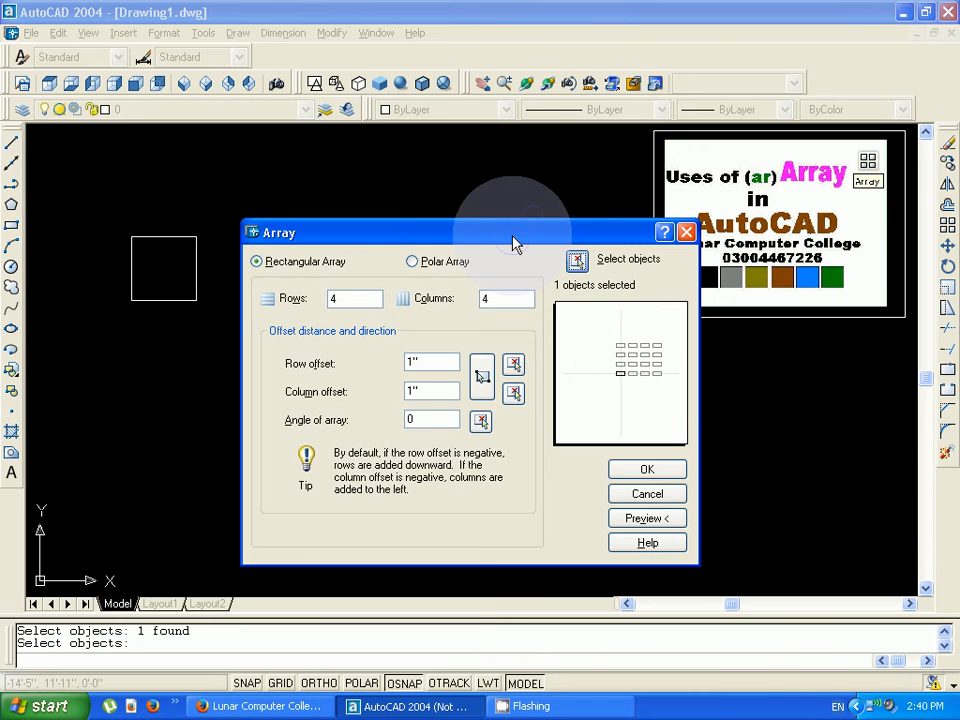
left_click_drag(513, 244, 553, 219)
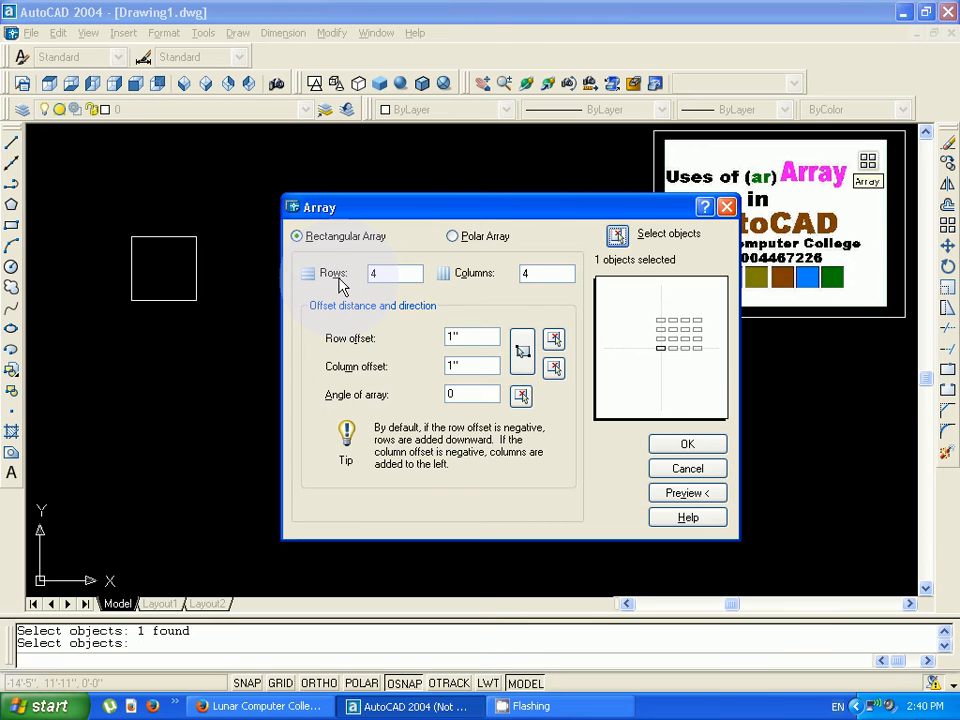
left_click(402, 271)
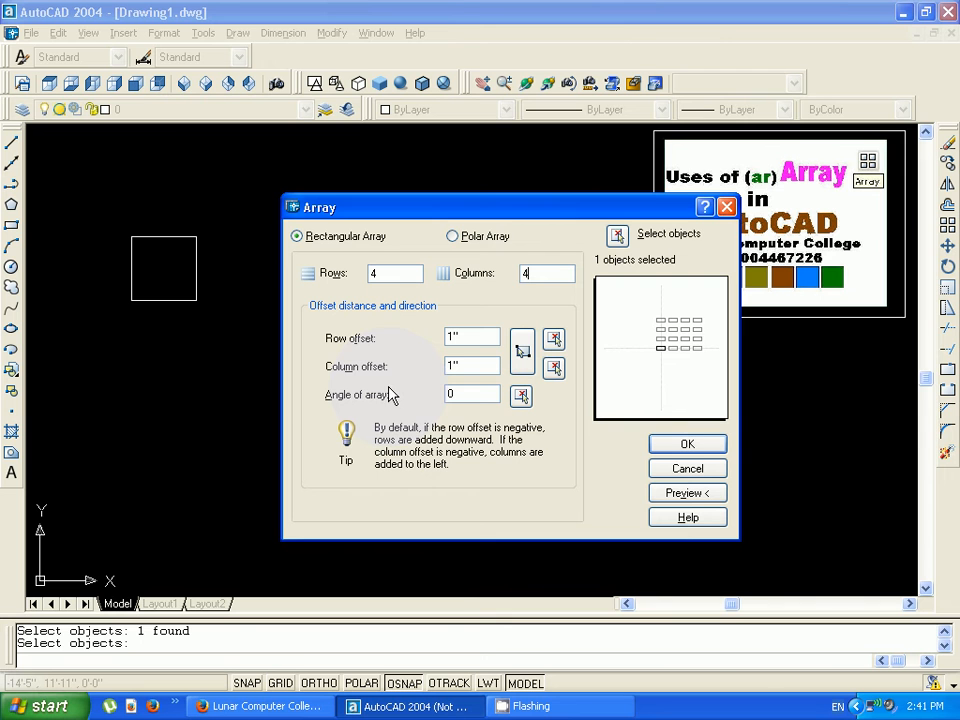
Try to pick the row and column offsets in the drawing, preview the array and return to its settings.
left_click(554, 341)
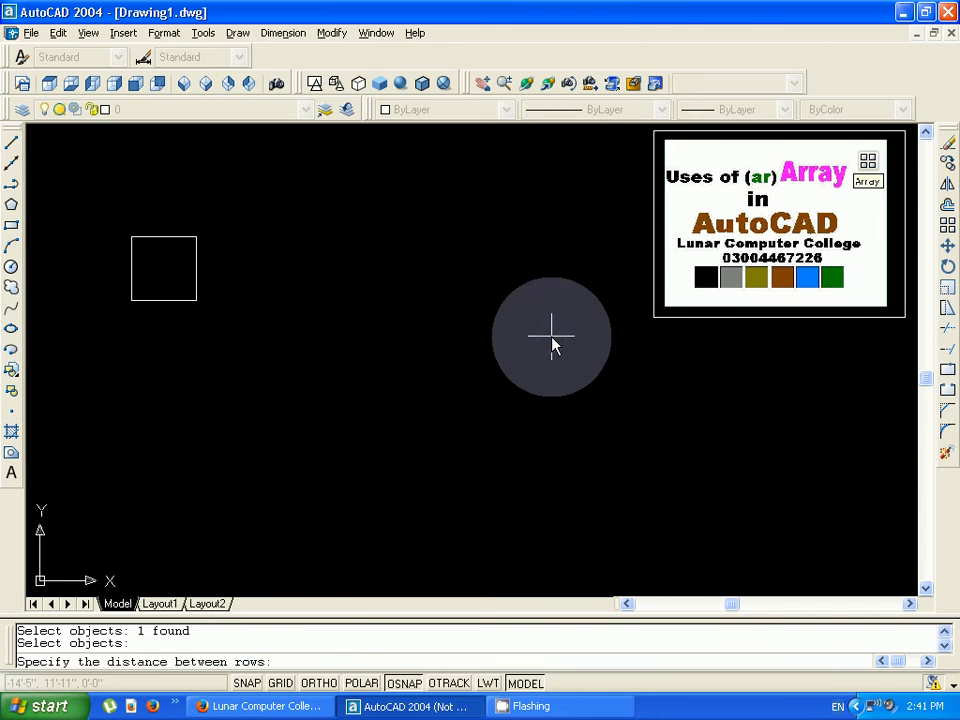
left_click(214, 298)
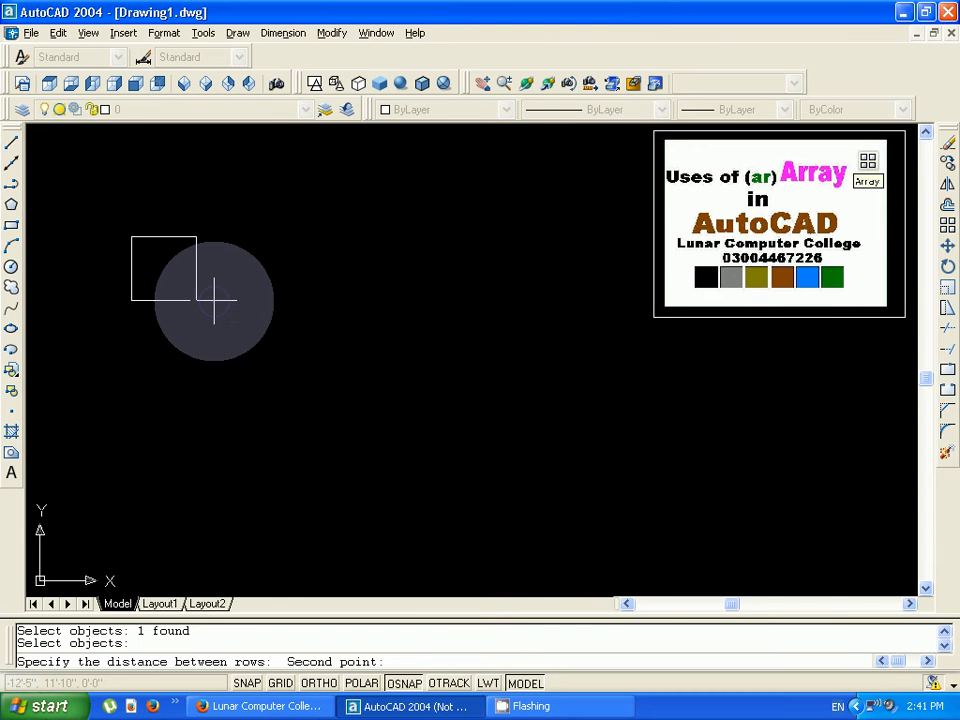
left_click(214, 298)
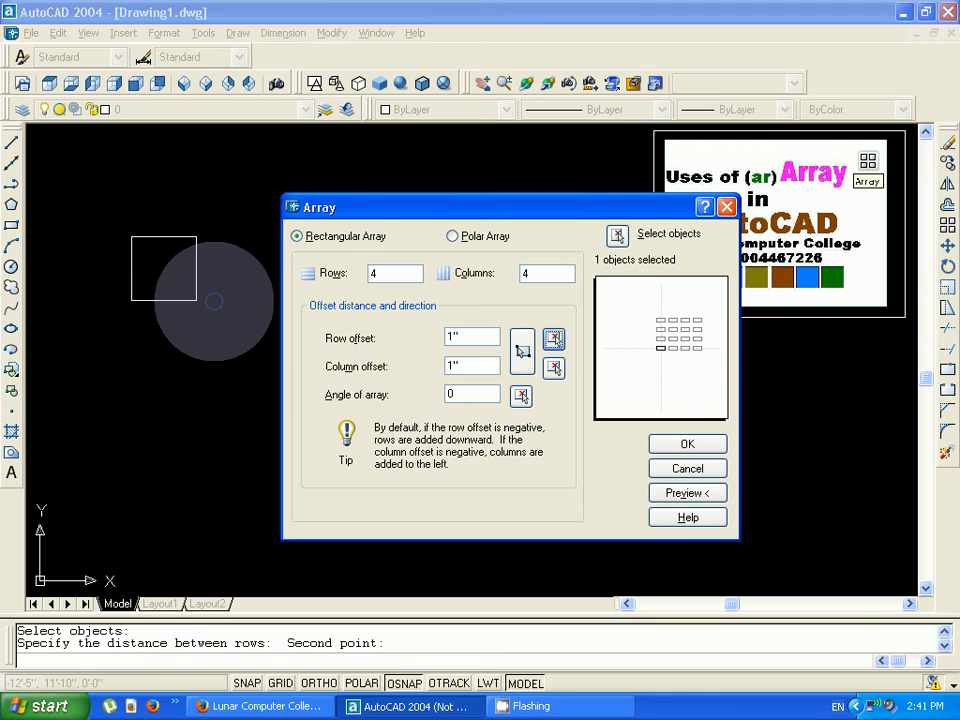
left_click(553, 368)
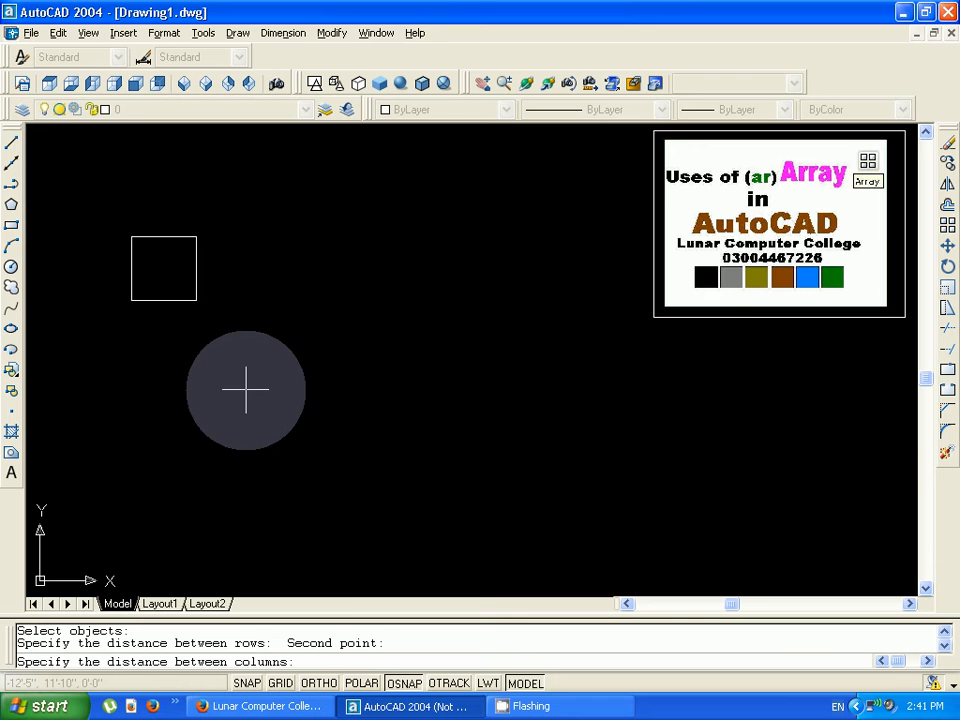
left_click(197, 325)
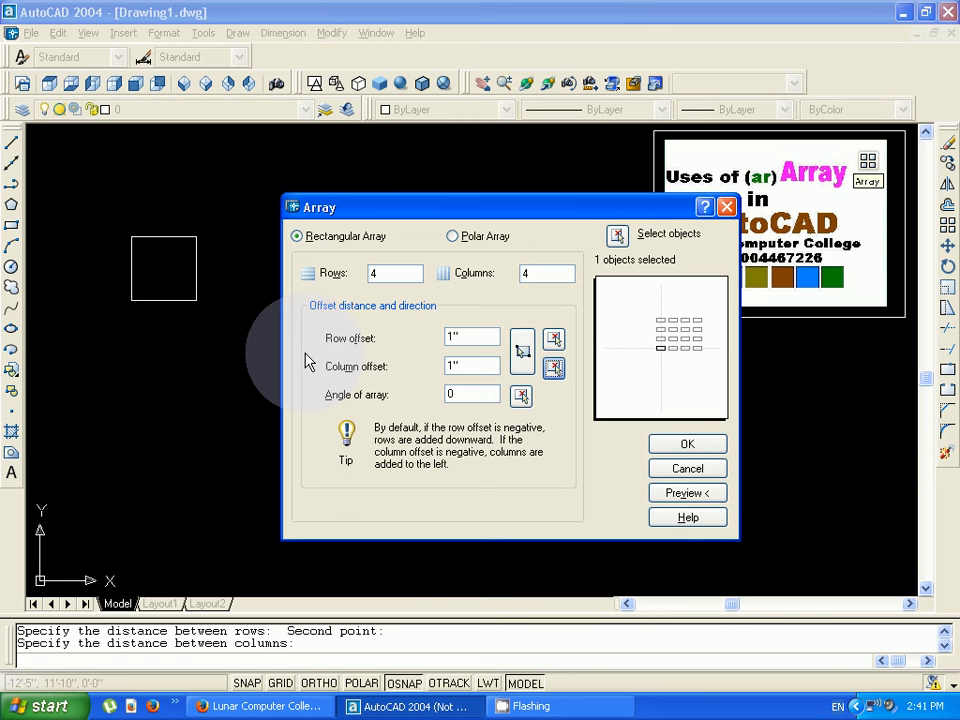
left_click(684, 494)
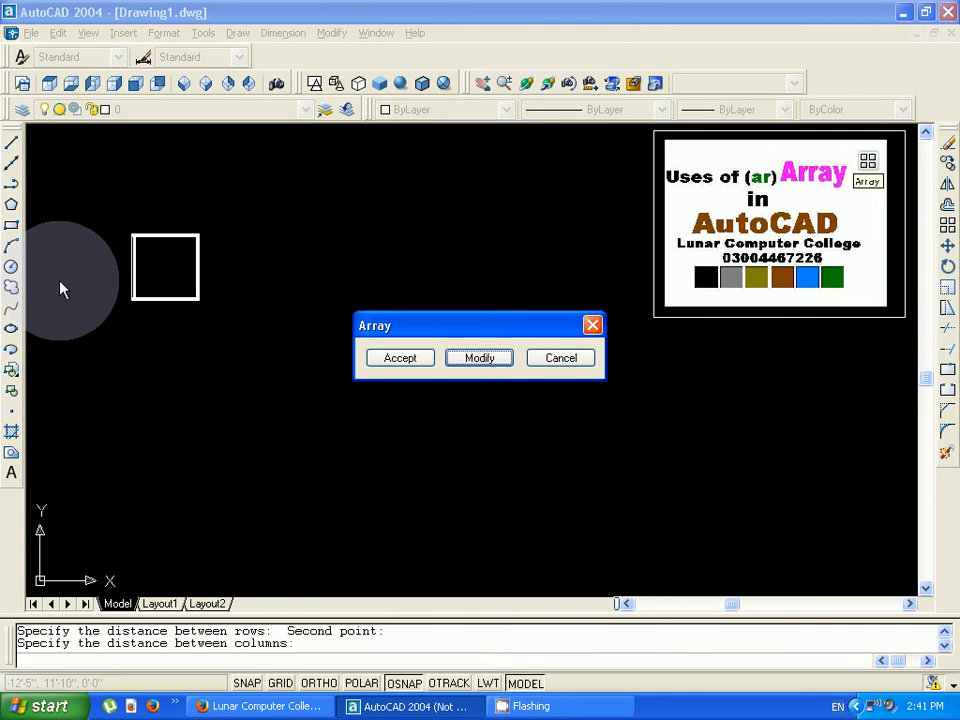
left_click(480, 358)
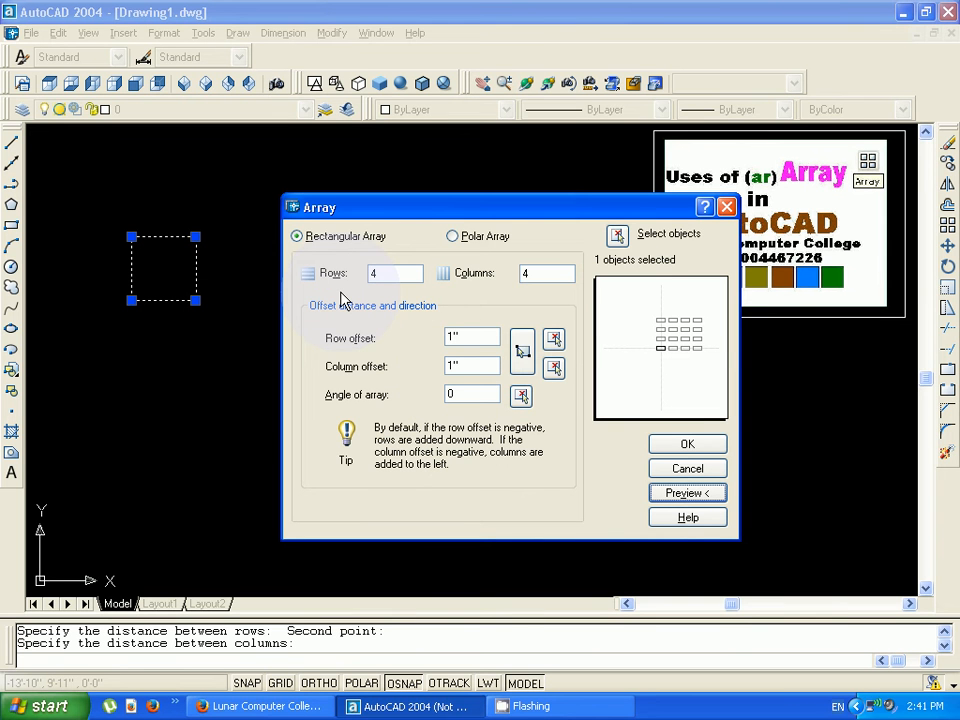
Set the array's row offset and column offset to 6' each, preview the result and accept the array.
double_click(476, 336)
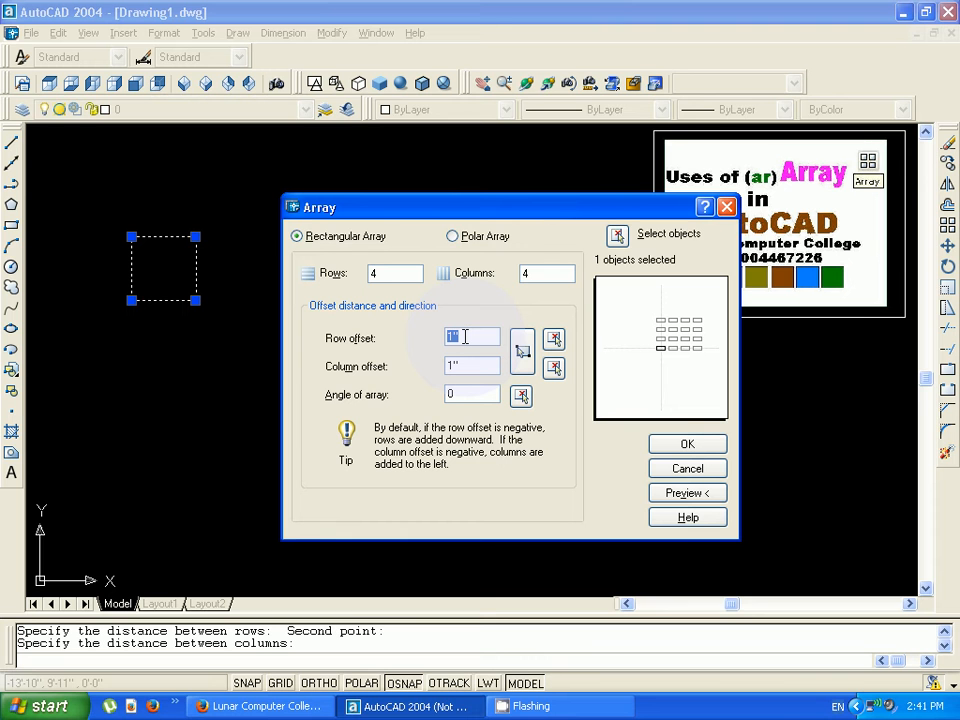
type("6")
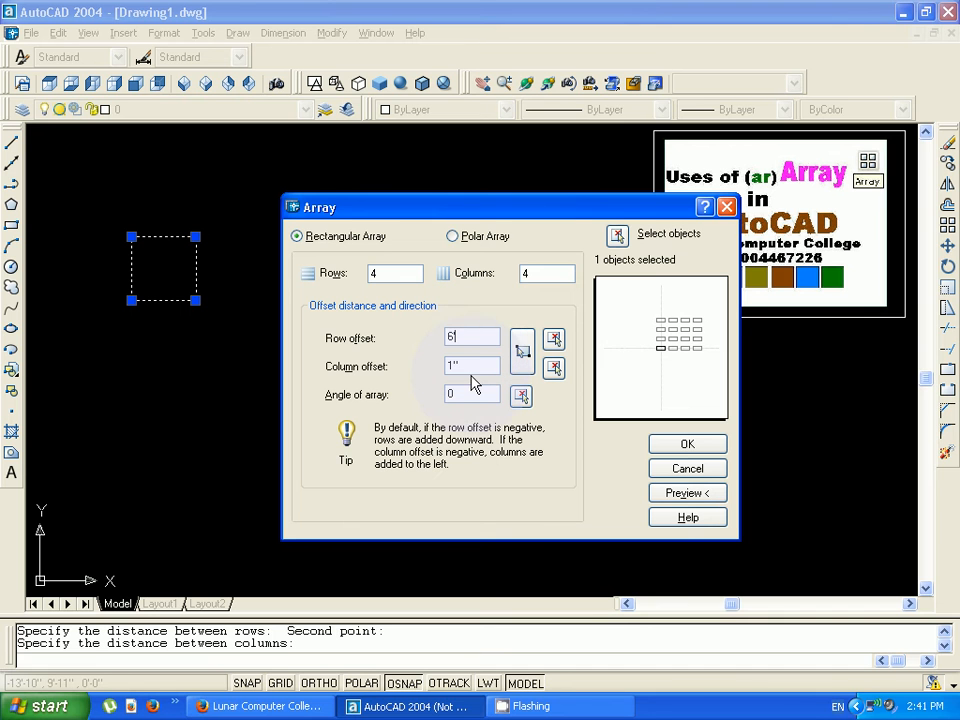
left_click(471, 362)
double_click(468, 364)
type("6")
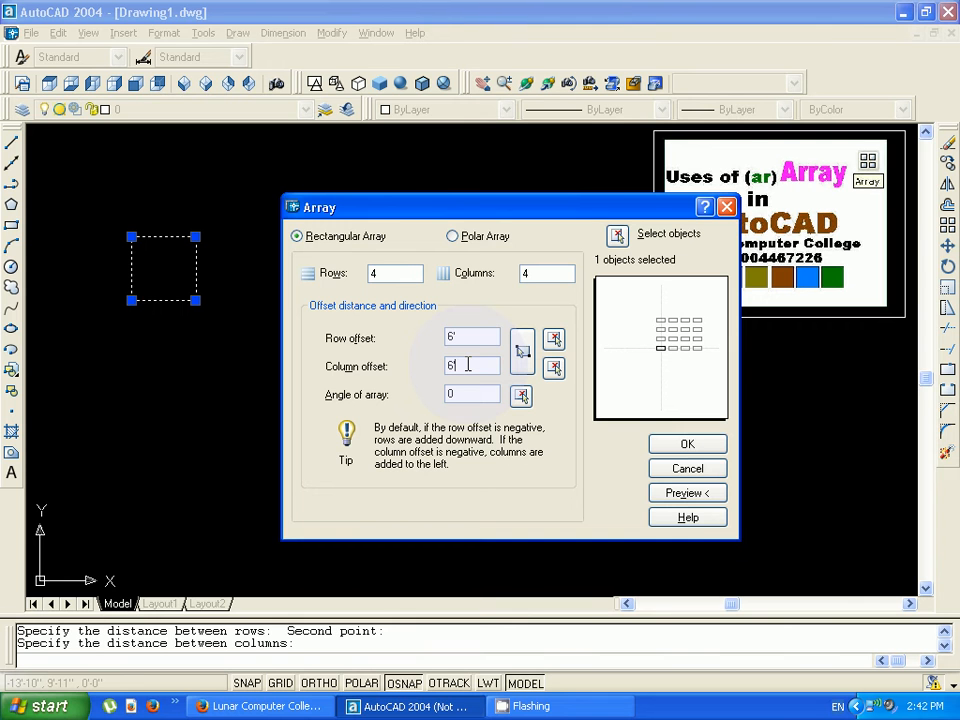
left_click(699, 494)
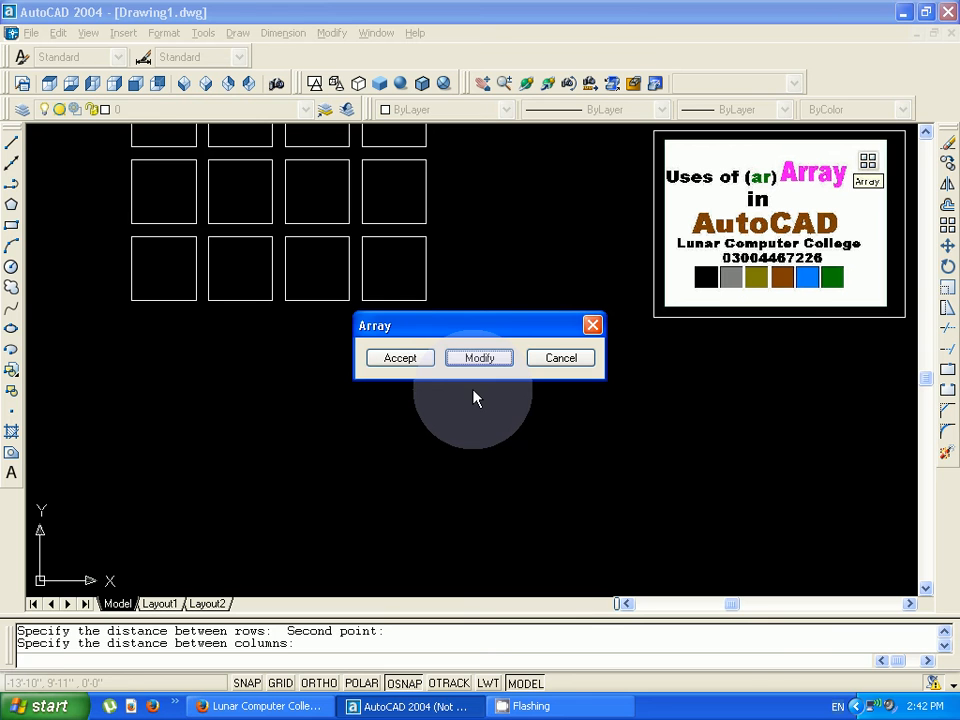
left_click(400, 360)
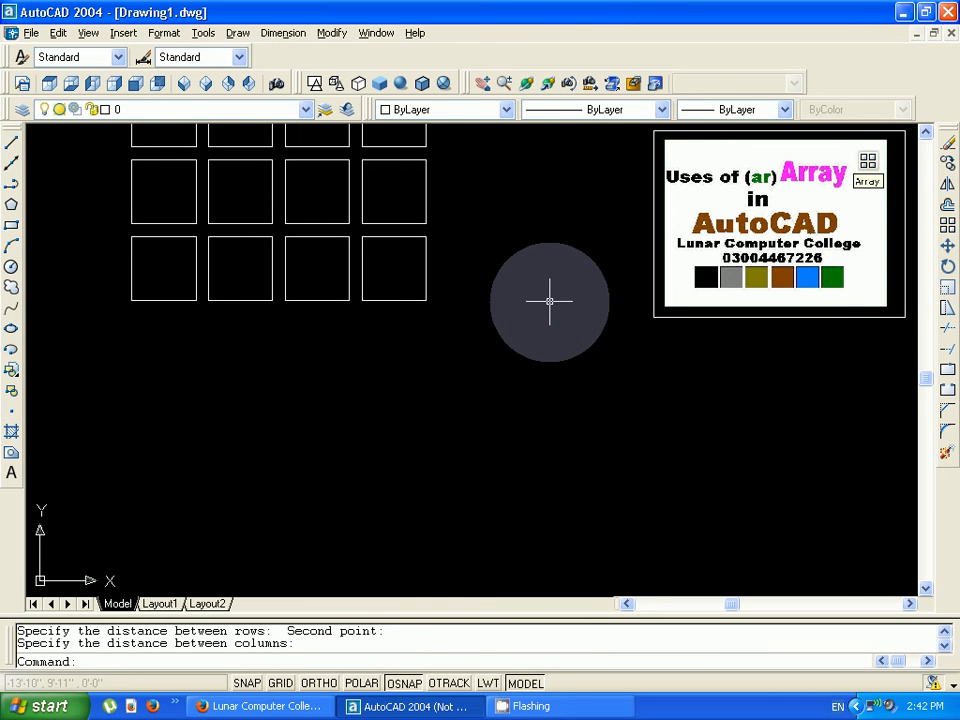
Add a linear dimension across the horizontal gap between the second and third squares in the lowest row of the grid.
type("p")
key("Return")
mouse_move(530, 273)
left_mouse_down()
mouse_move(532, 379)
mouse_move(515, 445)
left_mouse_up()
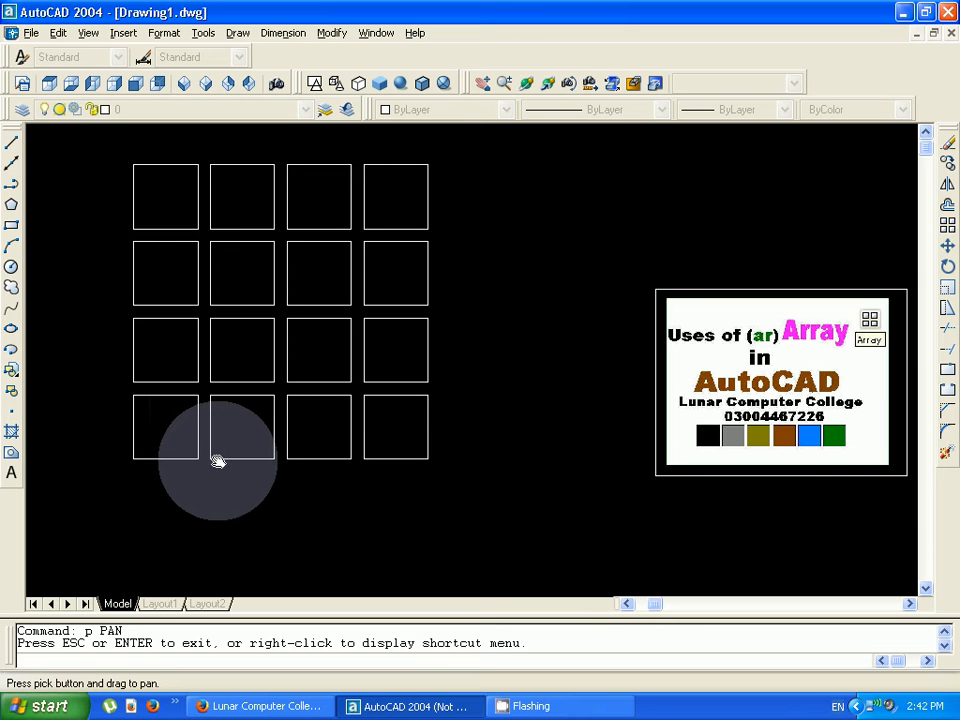
key("Escape")
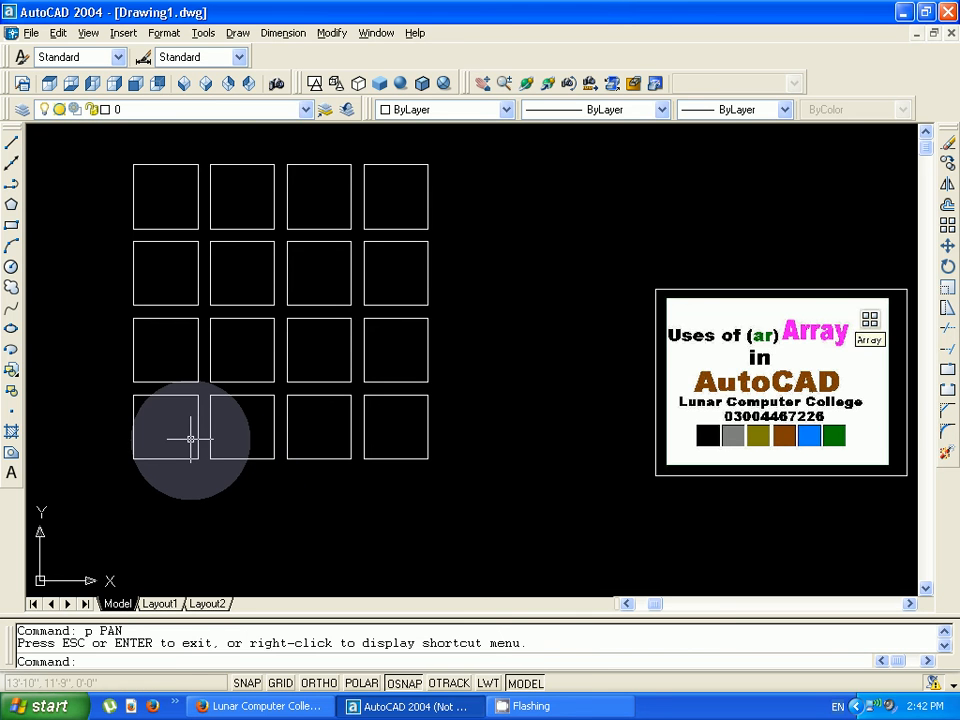
left_click(182, 426)
scroll(230, 460, "up", 5)
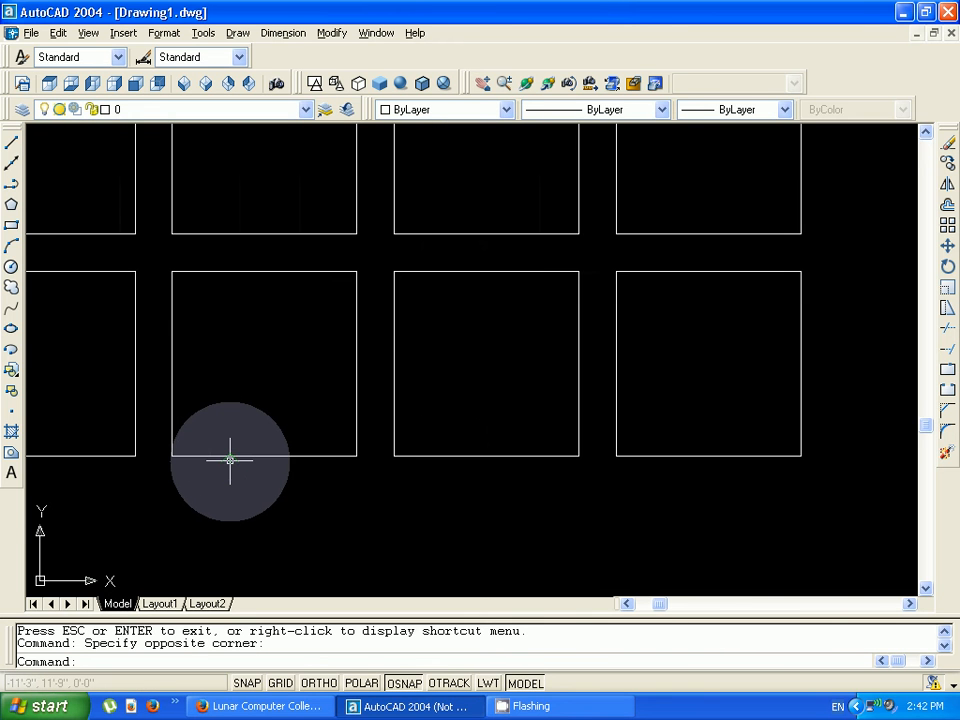
scroll(316, 443, "up", 4)
scroll(358, 459, "up", 2)
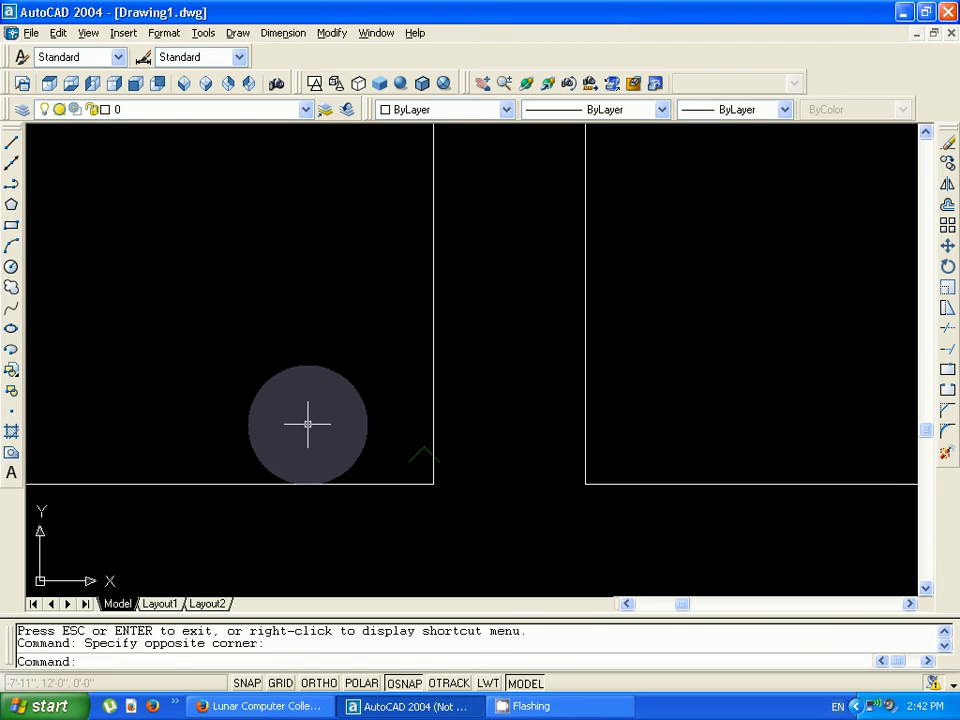
key("Escape")
key("Escape")
type("d")
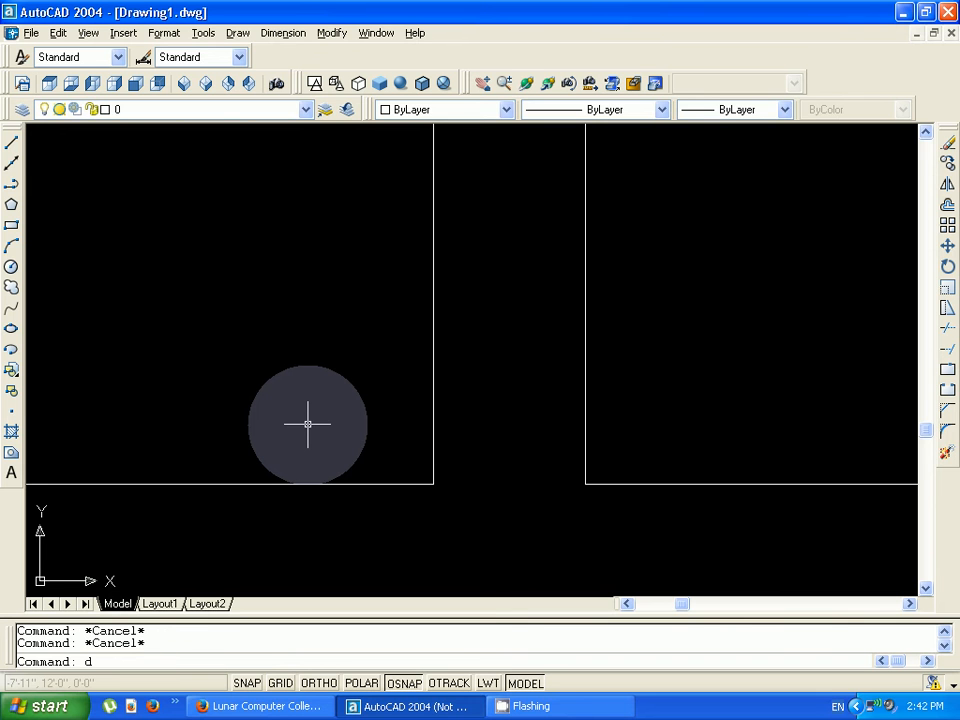
type("li")
key("Return")
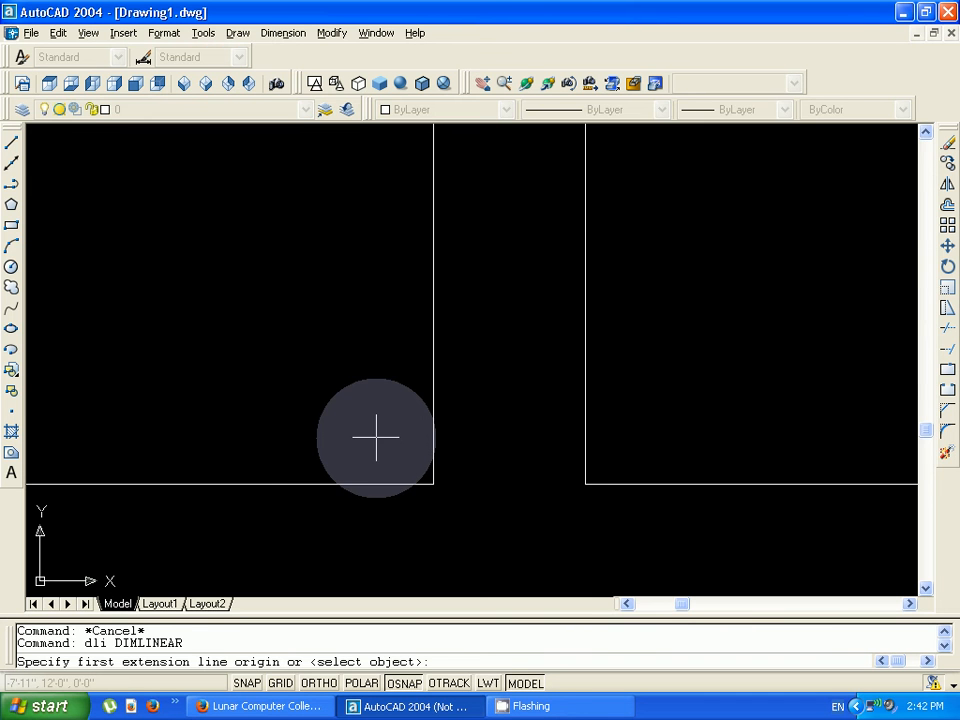
left_click(440, 487)
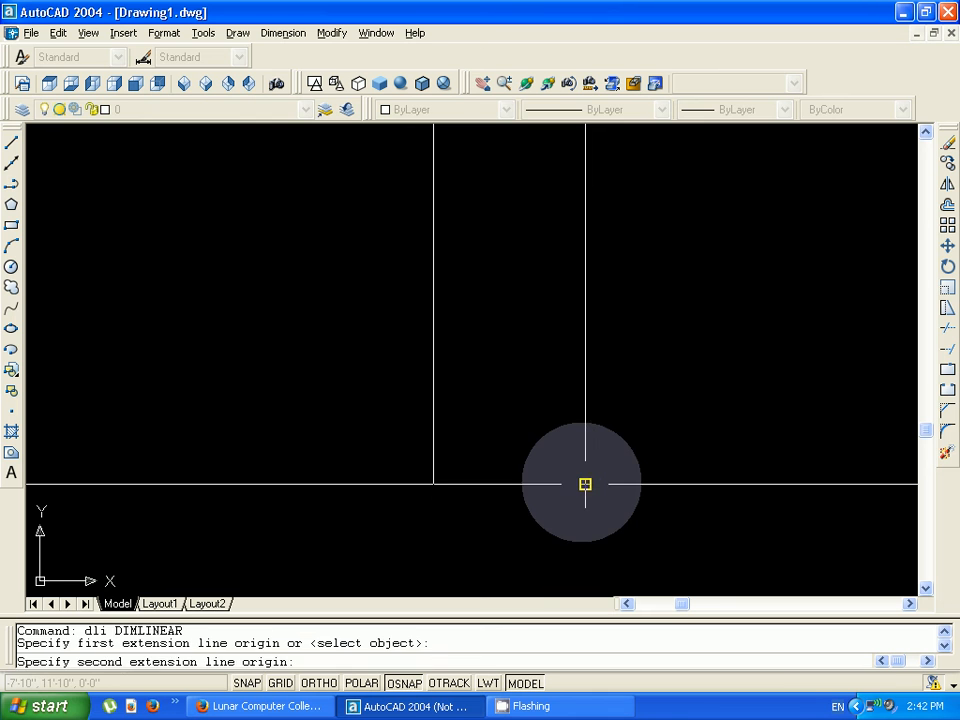
left_click(585, 484)
left_click(580, 407)
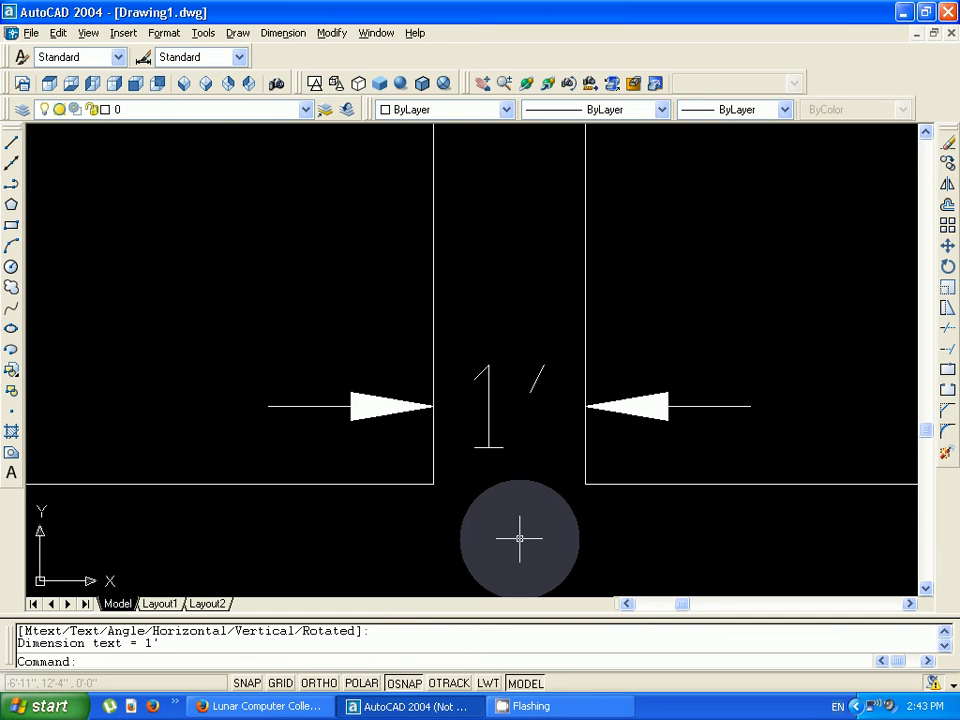
key("Escape")
Add a linear dimension across the vertical gap between the lowest two rows, in the third column of squares.
scroll(520, 538, "down", 5)
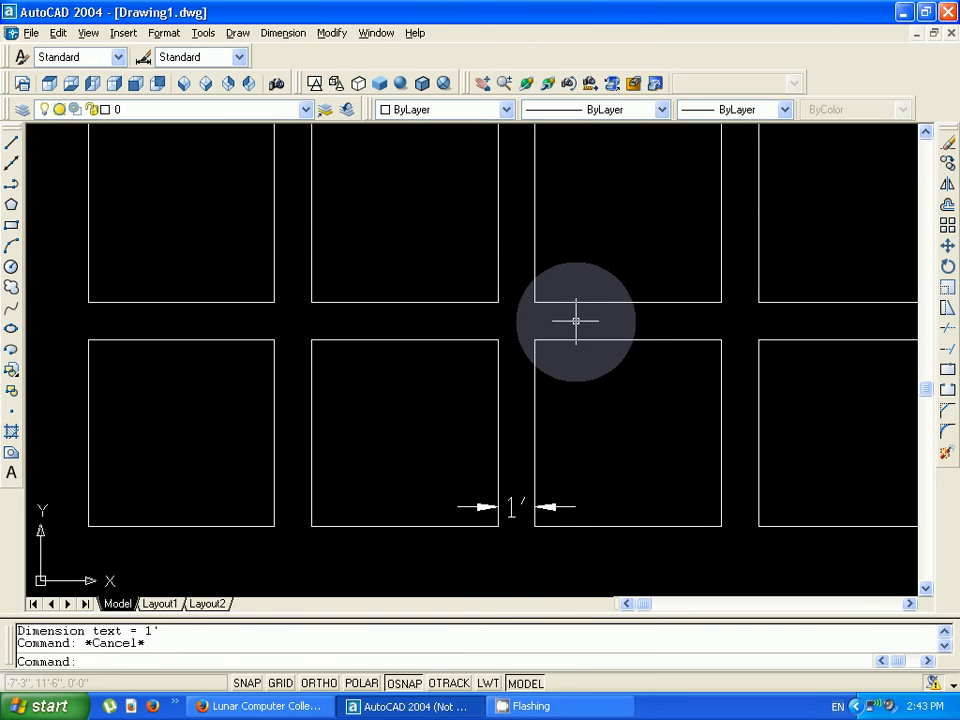
key("Escape")
type("dli")
key("Return")
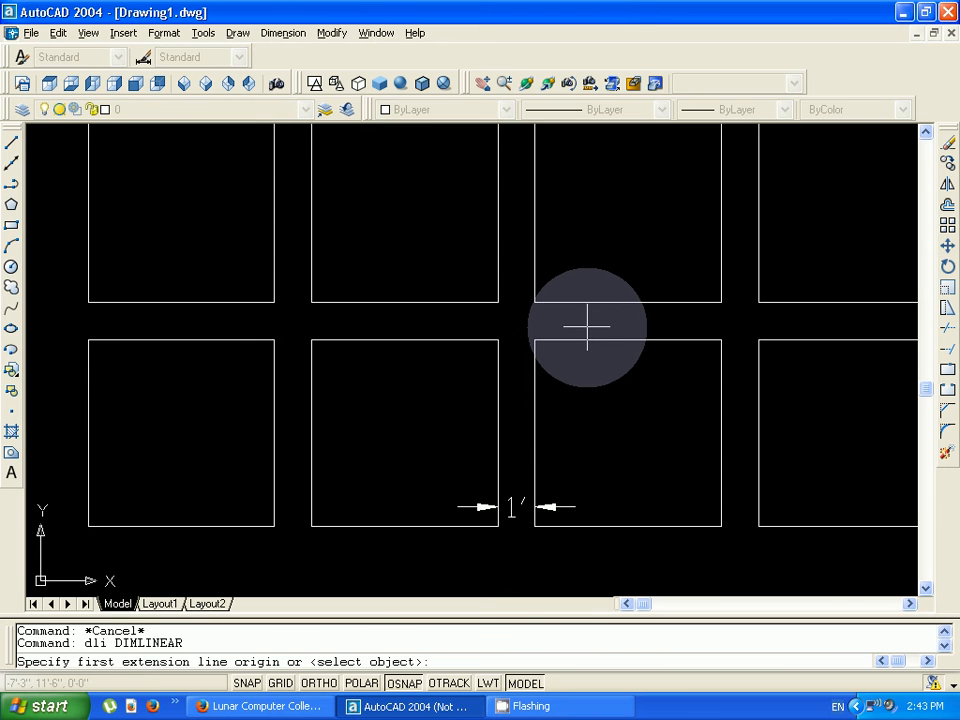
left_click(616, 300)
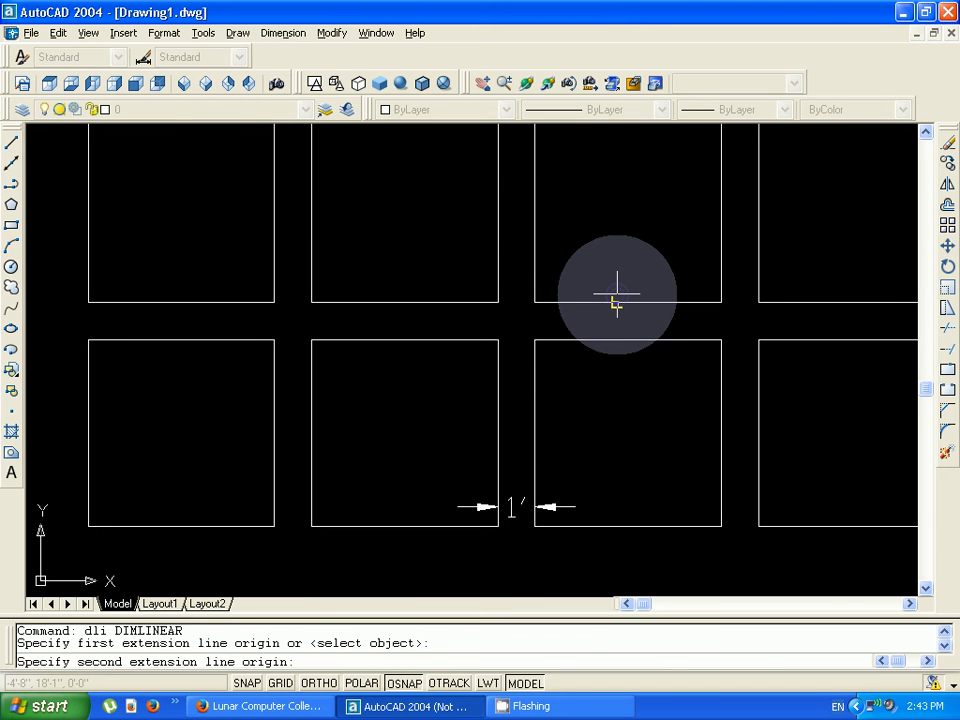
left_click(616, 341)
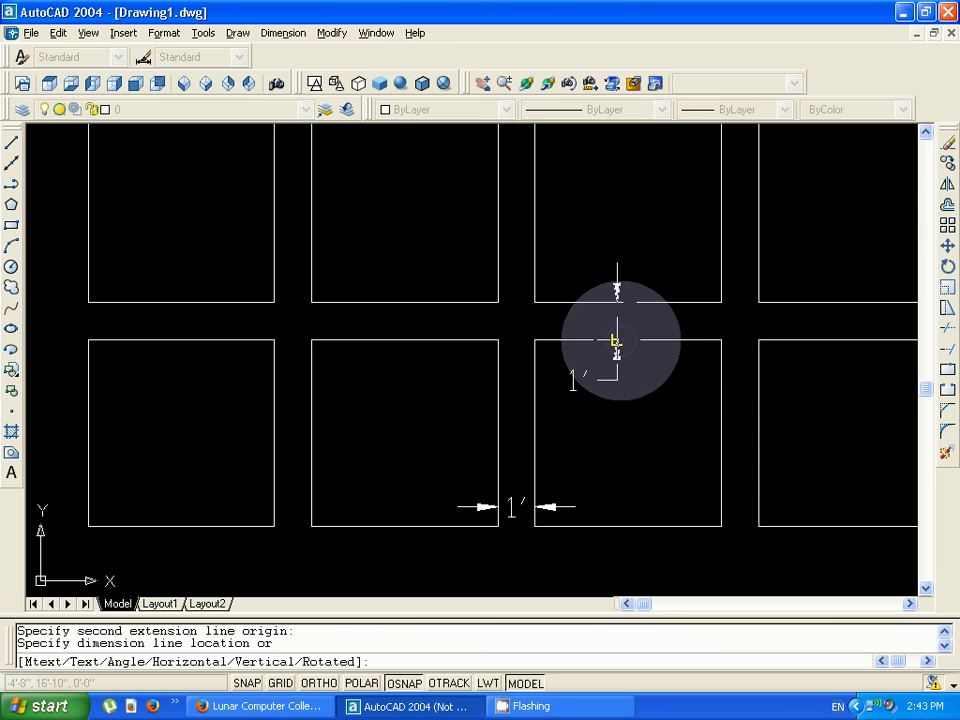
left_click(670, 380)
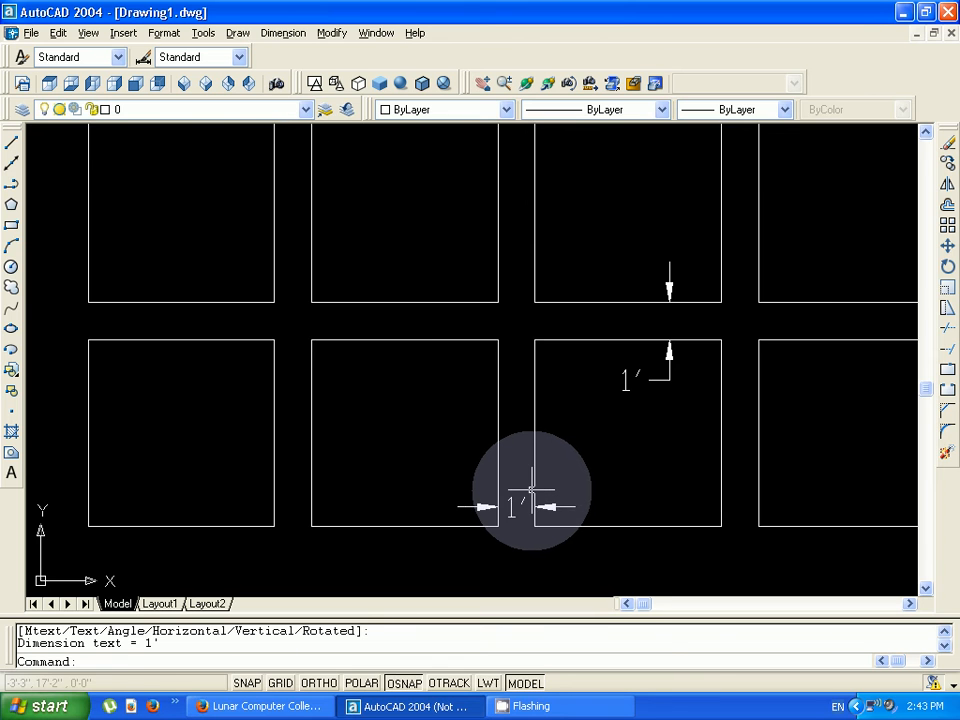
scroll(532, 490, "down", 5)
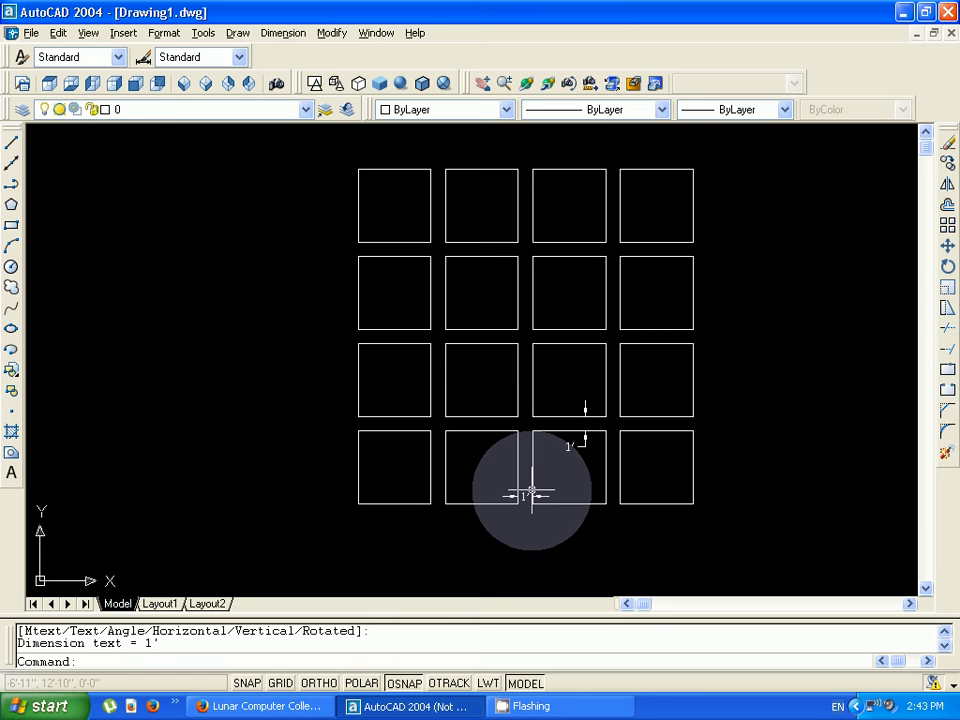
Select the whole grid of squares together with both dimensions and erase it.
type("z")
key("Return")
type("a")
key("Return")
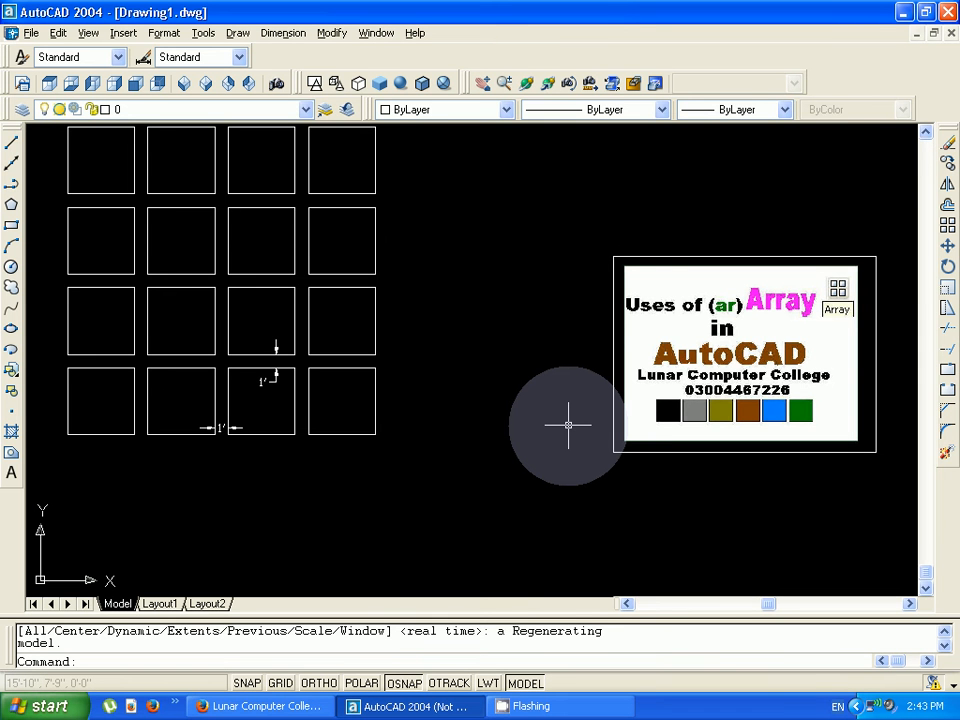
key("Escape")
key("Escape")
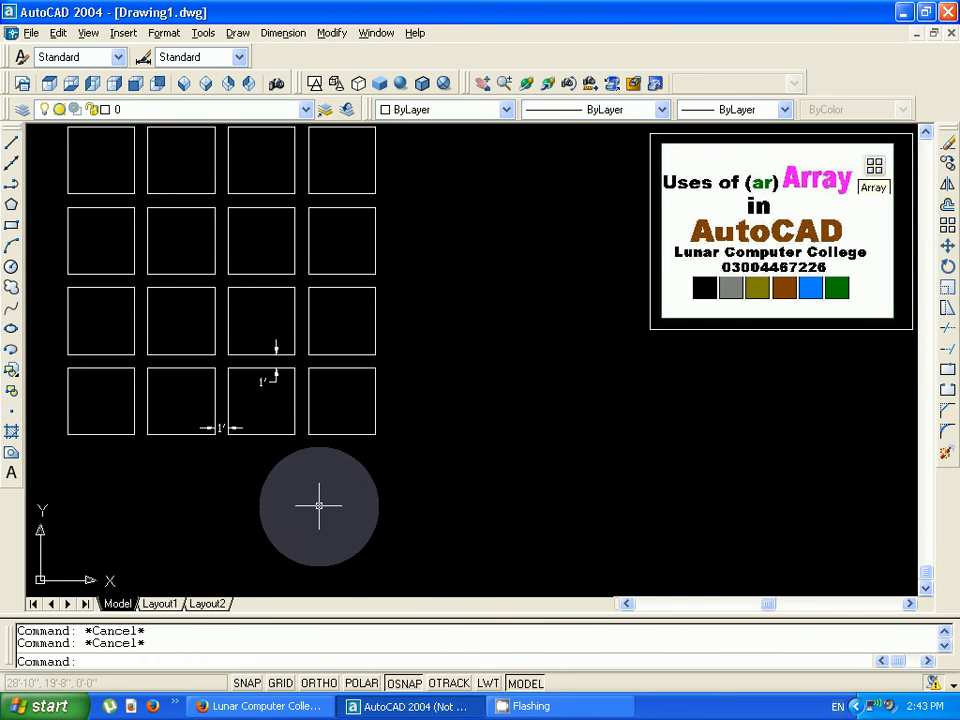
left_click(414, 476)
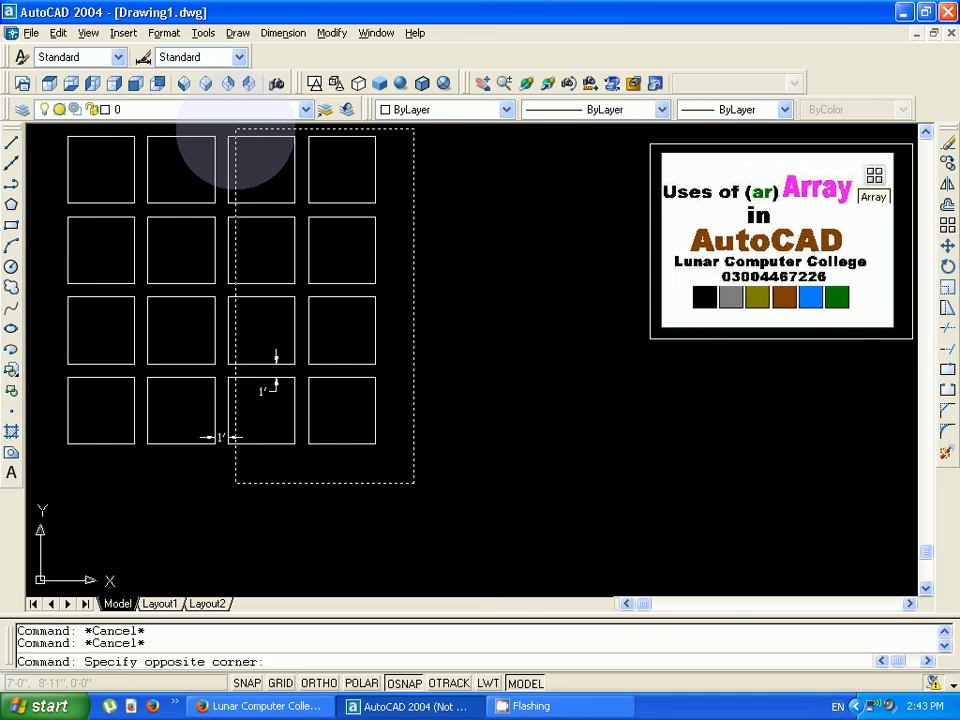
left_click_drag(236, 129, 51, 150)
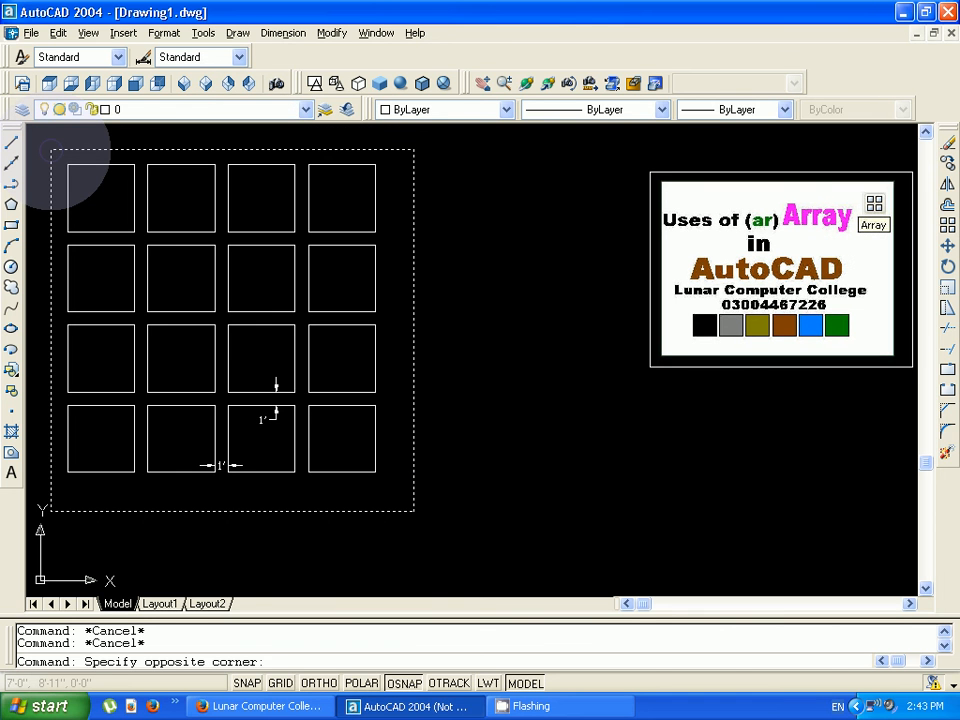
left_click(51, 150)
right_click(52, 152)
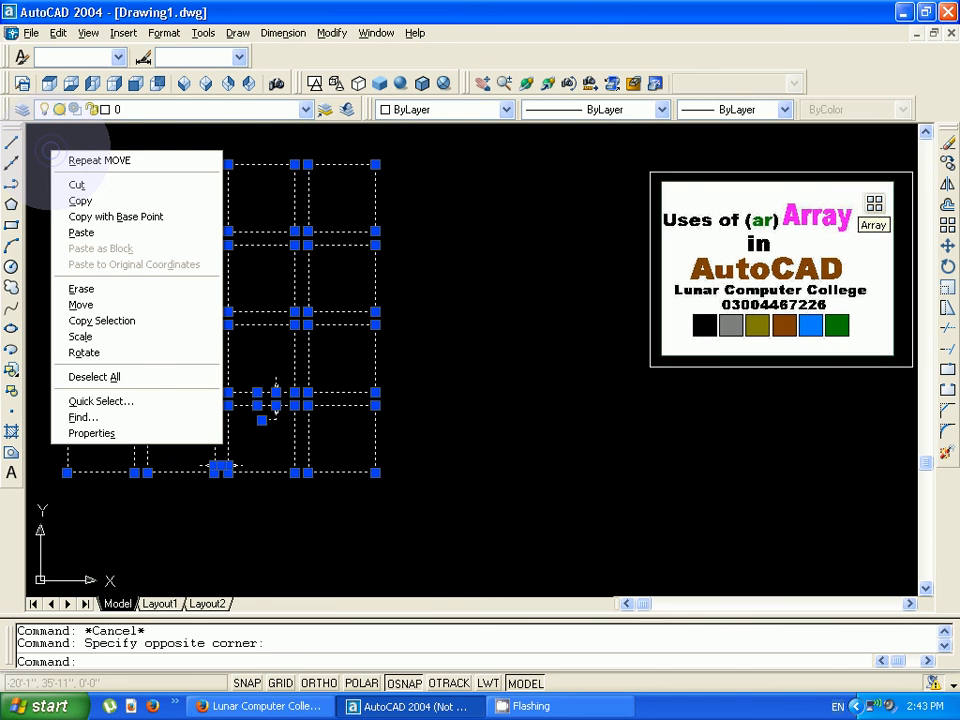
left_click(84, 216)
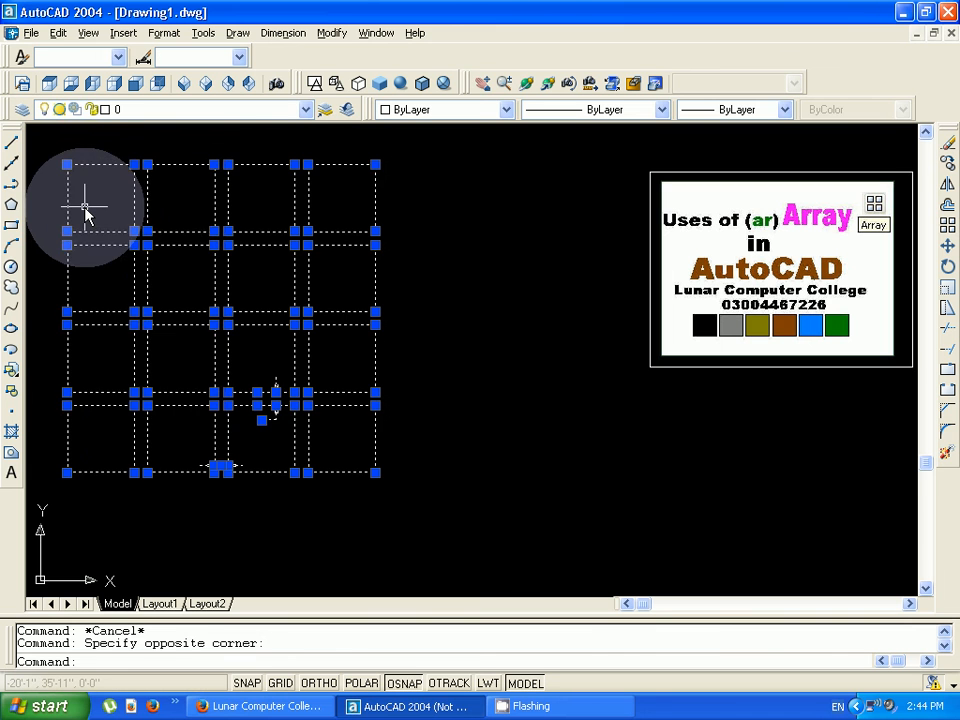
type("e ERASE 18 found")
key("Return")
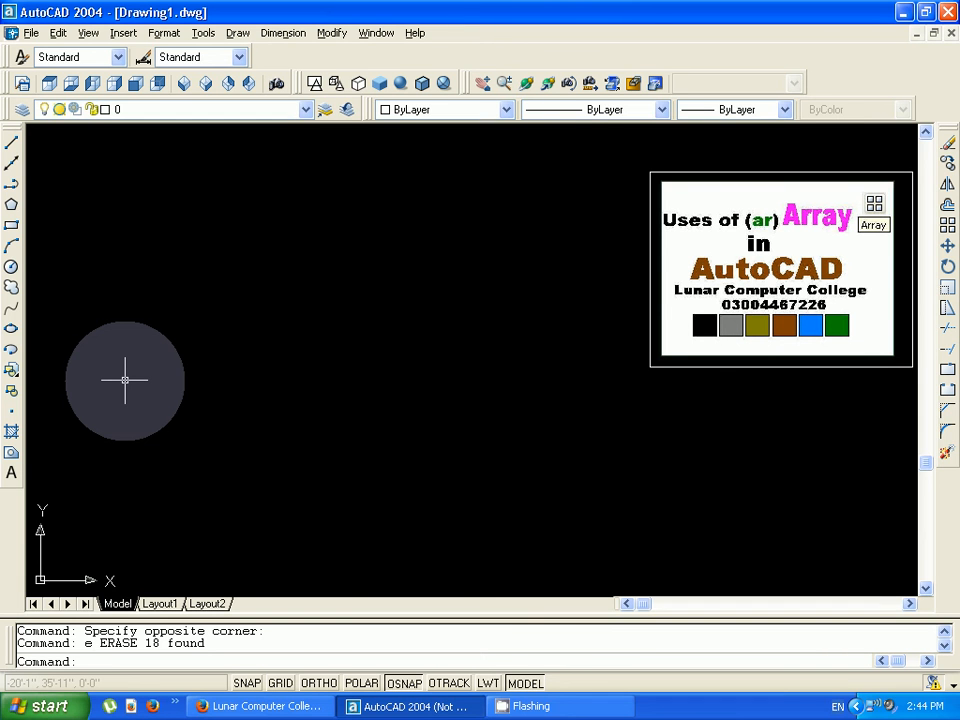
Draw a circle centred at about -10'-7", 29'-8" in the empty area left of the title picture.
type("c")
key("Return")
left_click(177, 234)
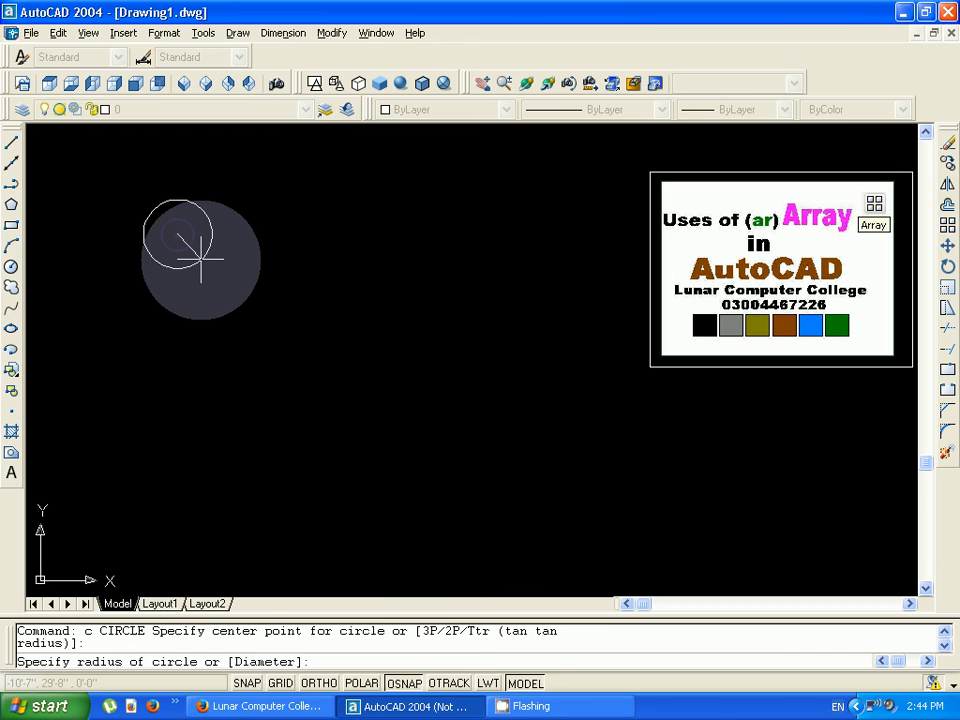
left_click(195, 268)
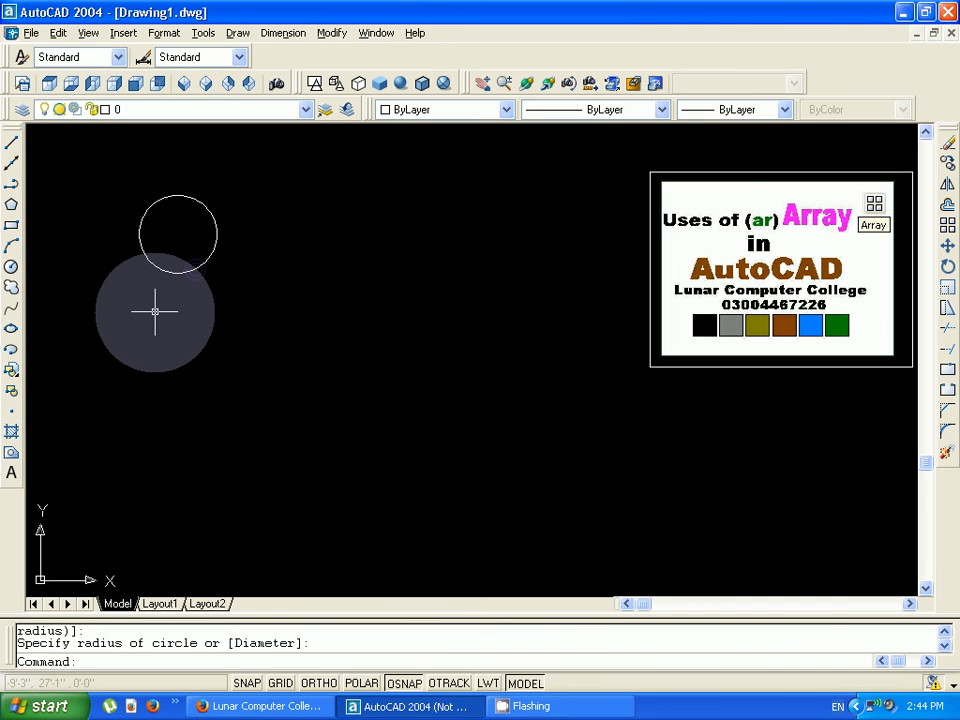
key("Escape")
key("Escape")
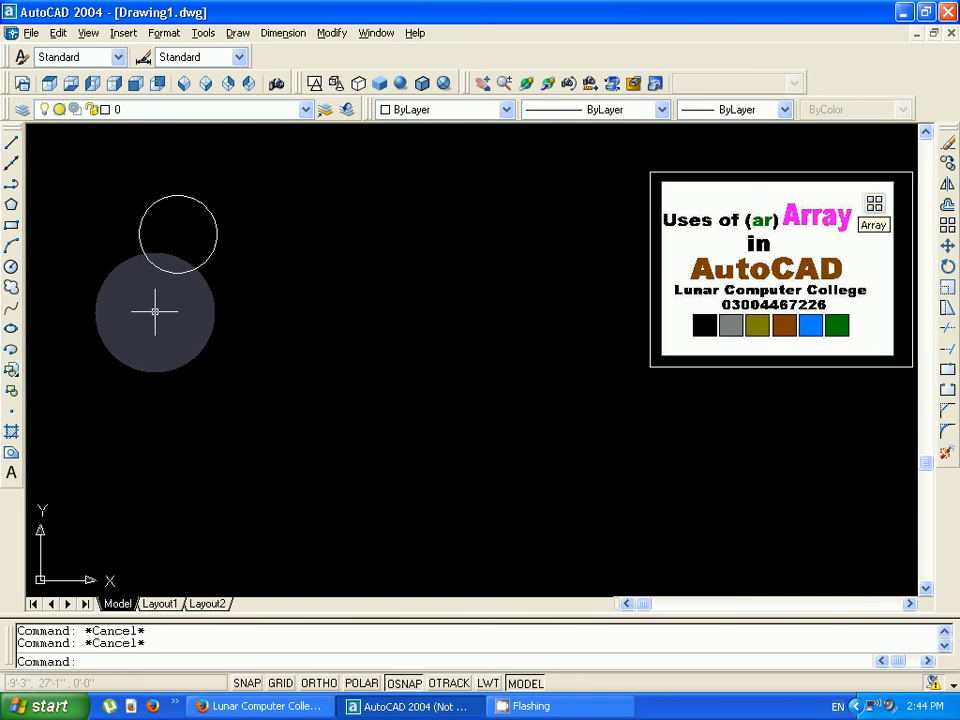
Start an array with the circle as the object to repeat and make it a polar array.
type("ar")
key("Return")
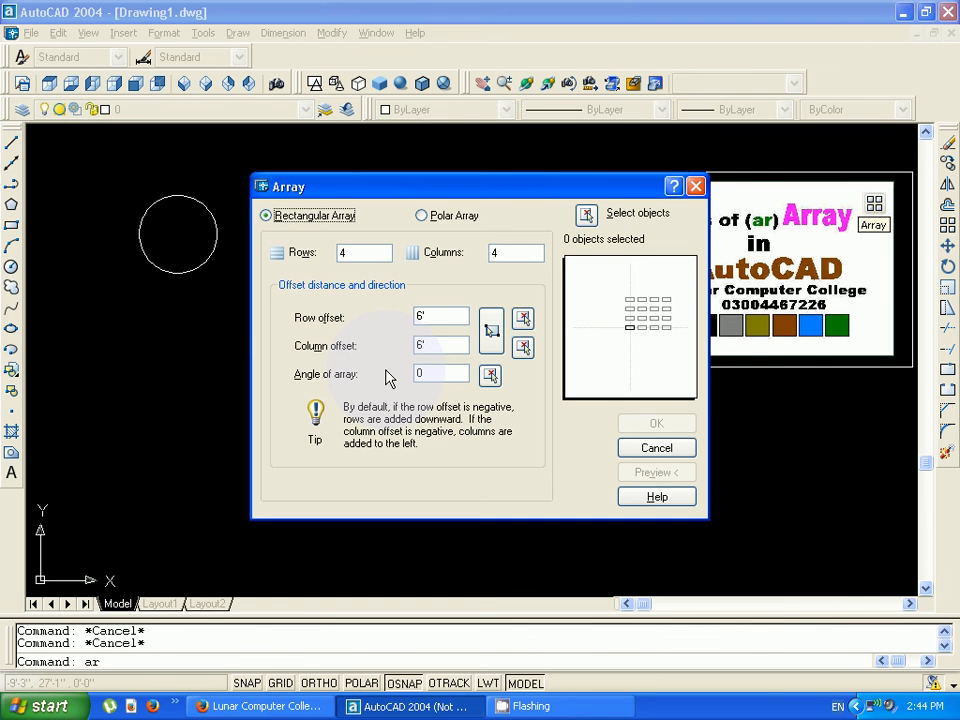
left_click(585, 215)
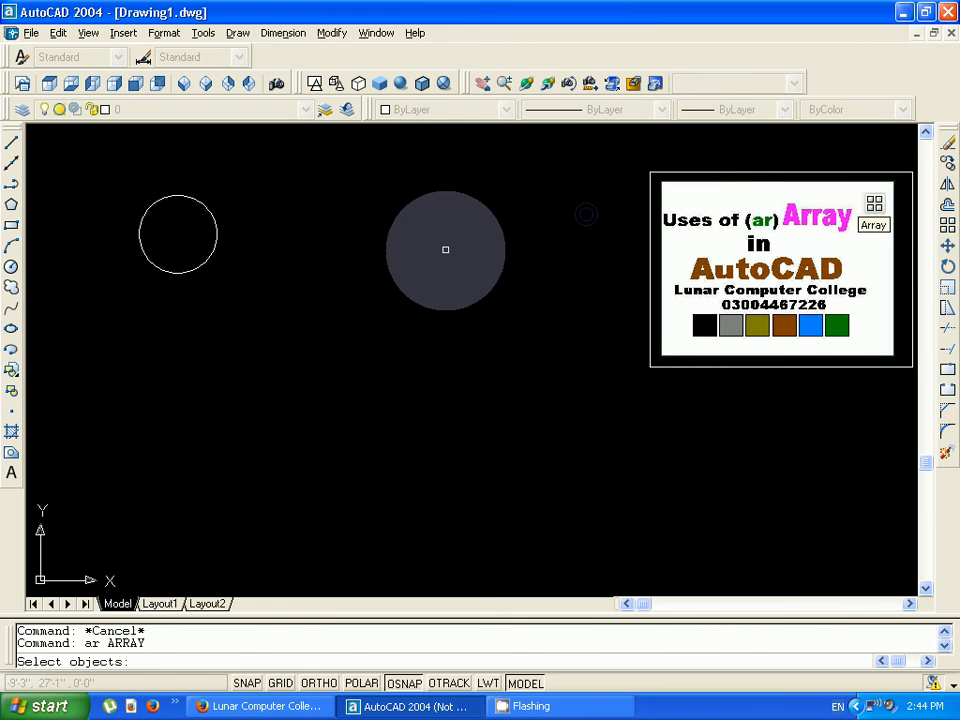
left_click(203, 263)
key("Return")
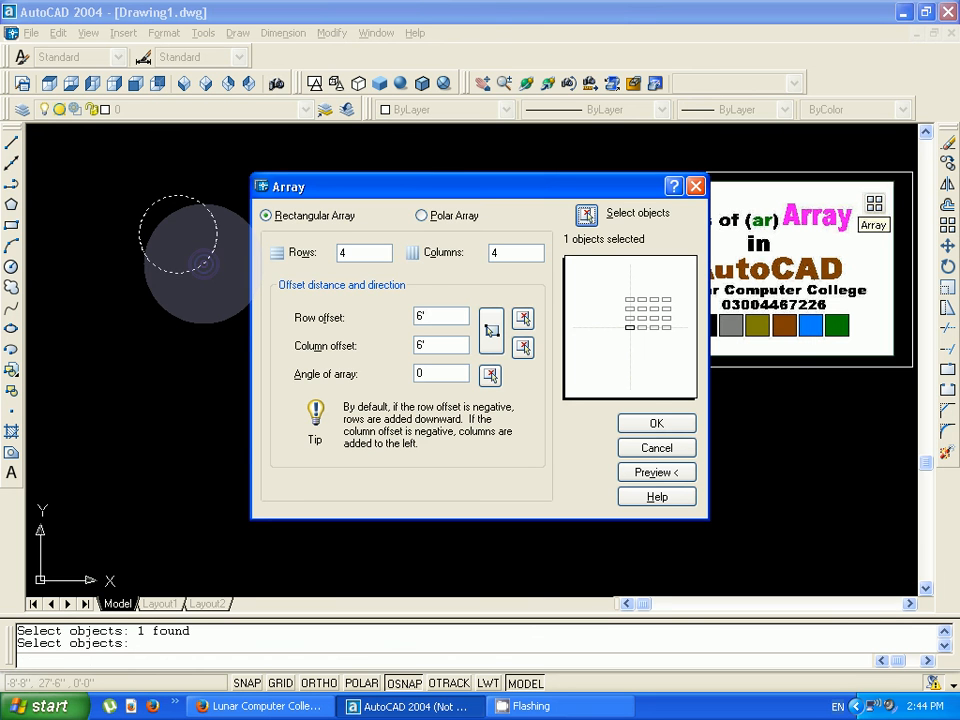
left_click(422, 216)
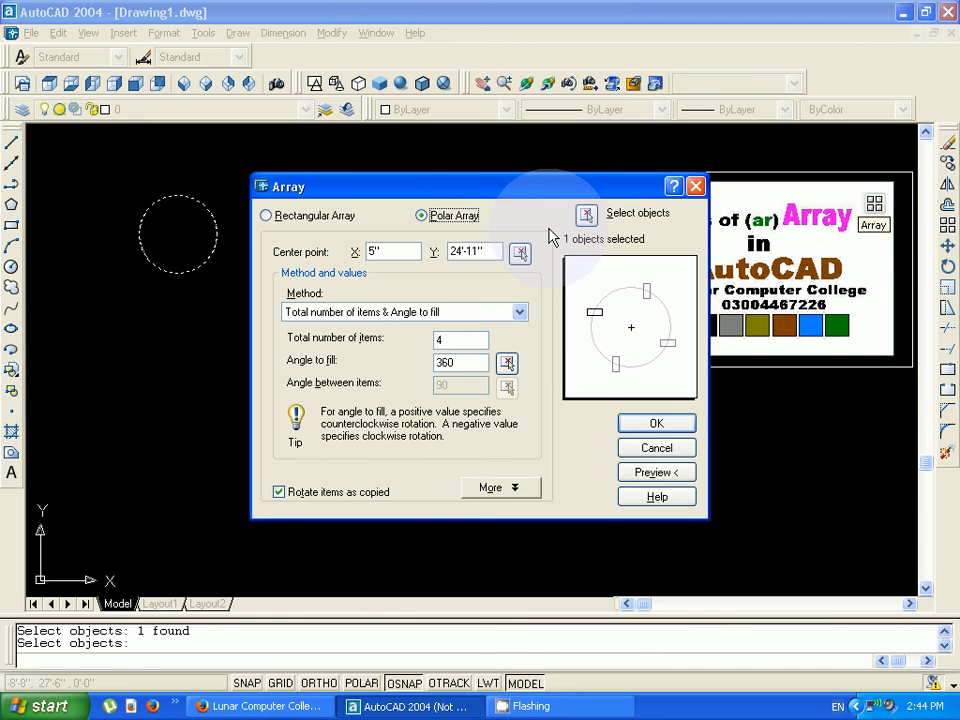
Pick the polar array's centre point below and to the right of the circle, at about -3'-2", 17'-7".
left_click(520, 252)
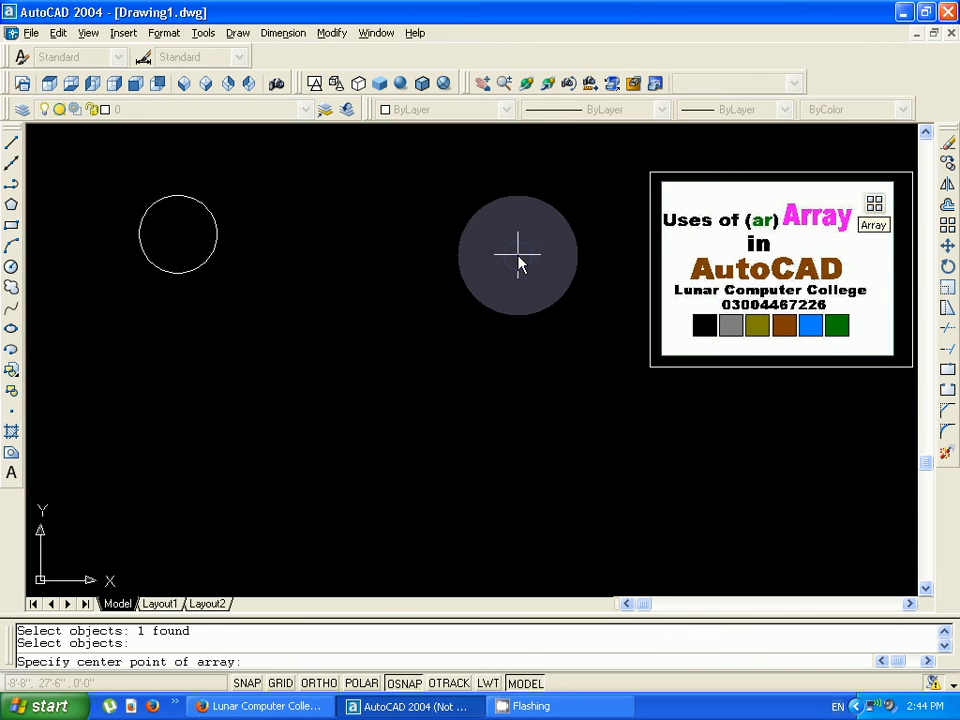
left_click(177, 234)
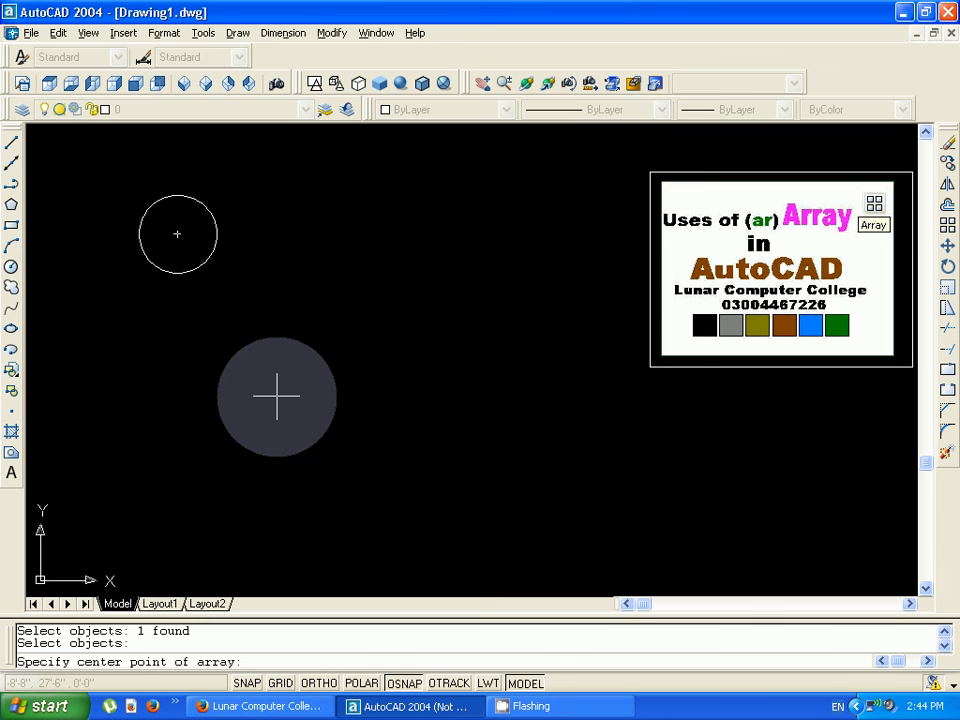
left_click(276, 397)
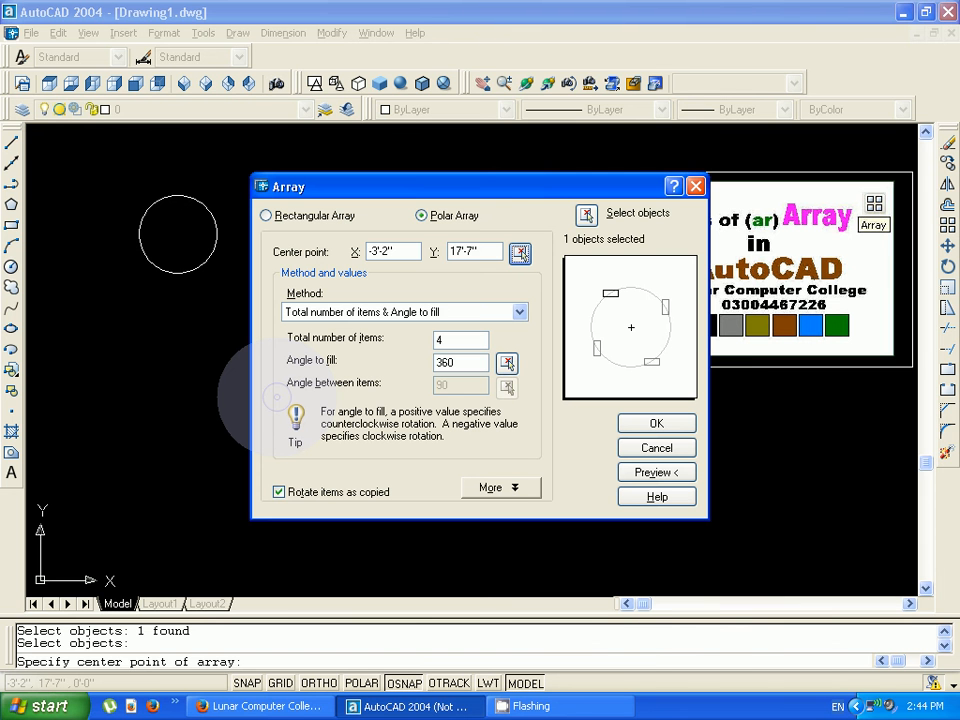
Use the Total number of items & Angle to fill method, set the total to 20 items and preview the polar array.
left_click(519, 312)
left_click(380, 328)
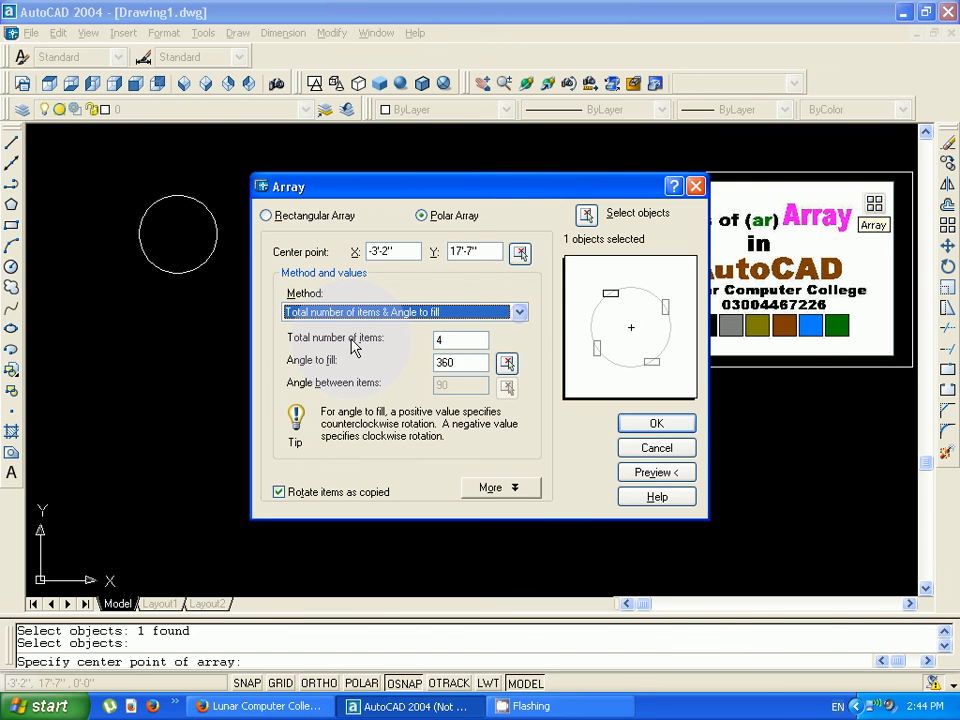
left_click(450, 342)
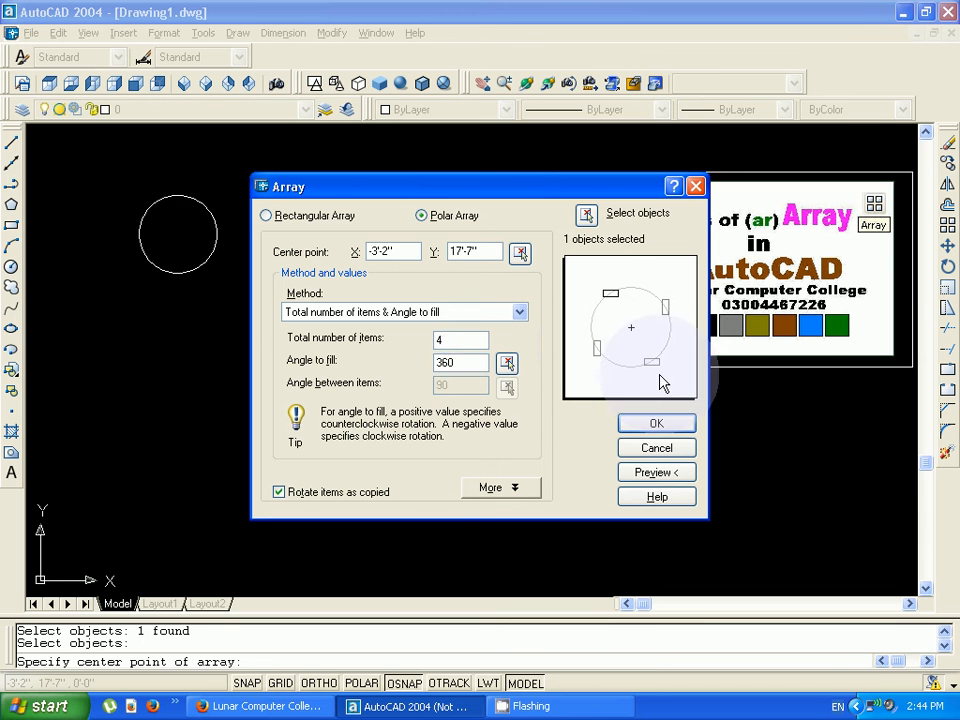
left_click_drag(455, 340, 389, 350)
type("20")
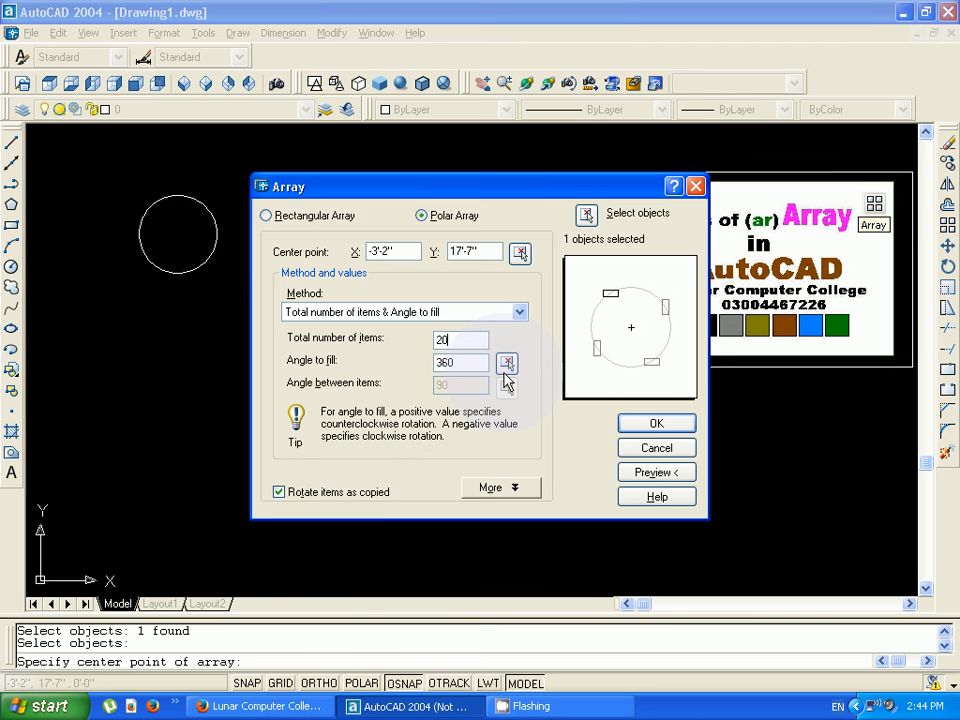
left_click(657, 471)
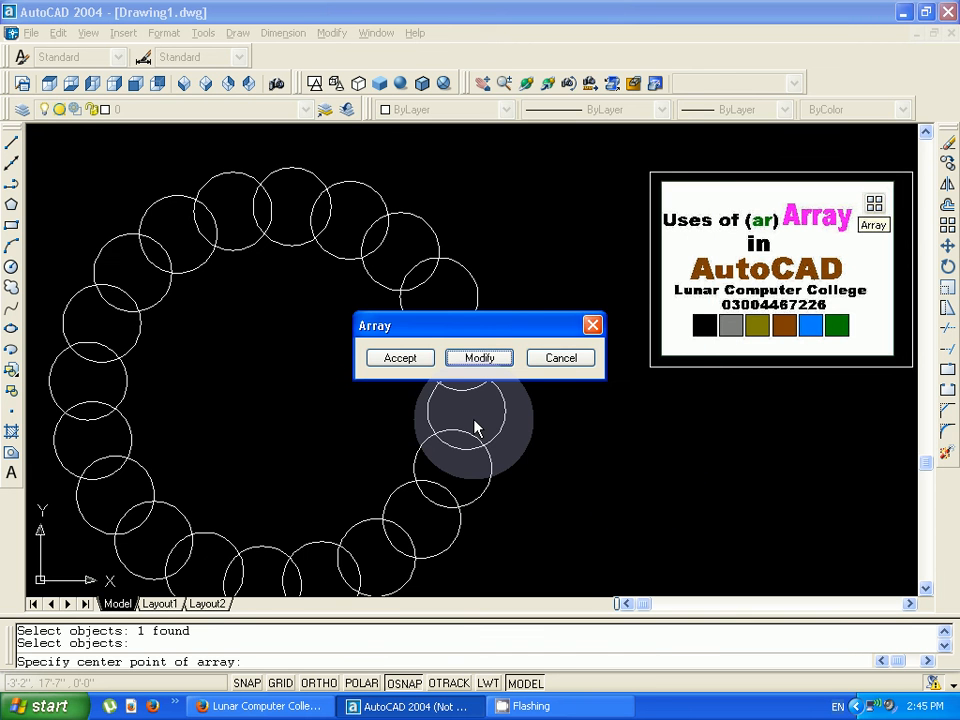
Close the array preview and complete the polar array of 20 circles.
left_click(479, 358)
mouse_move(648, 404)
middle_mouse_down()
mouse_move(648, 416)
mouse_move(604, 395)
mouse_move(606, 387)
middle_mouse_up()
middle_click_drag(576, 443, 564, 449)
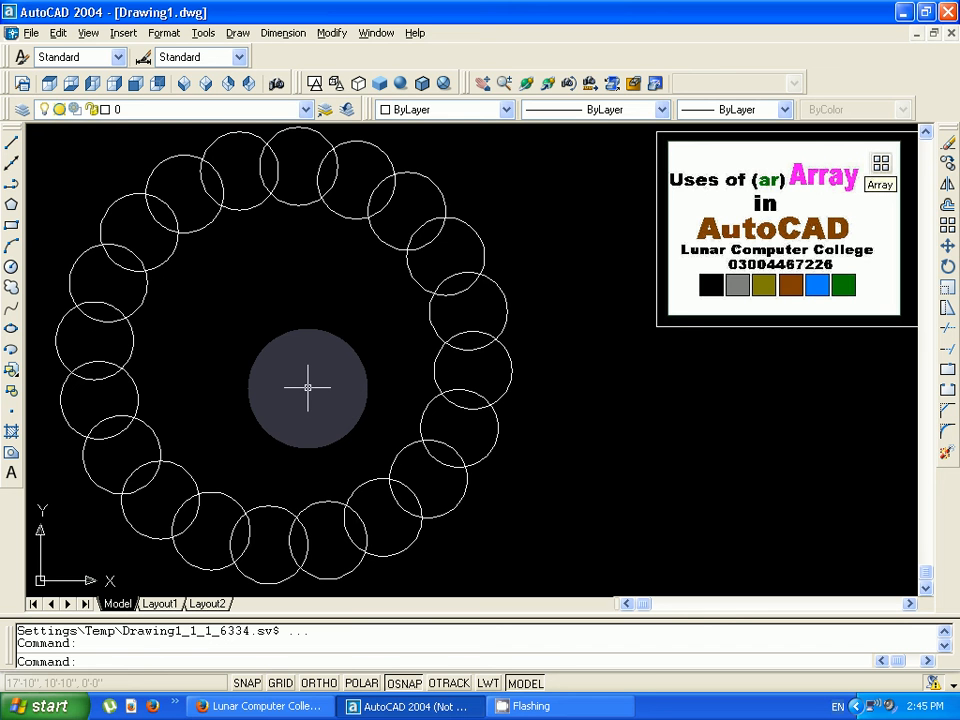
Draw a rectangle about 5'-2" by 5'-1" from the centre of an upper circle at about -6'-6", 31'-4" down into the ring.
type("rec")
key("Return")
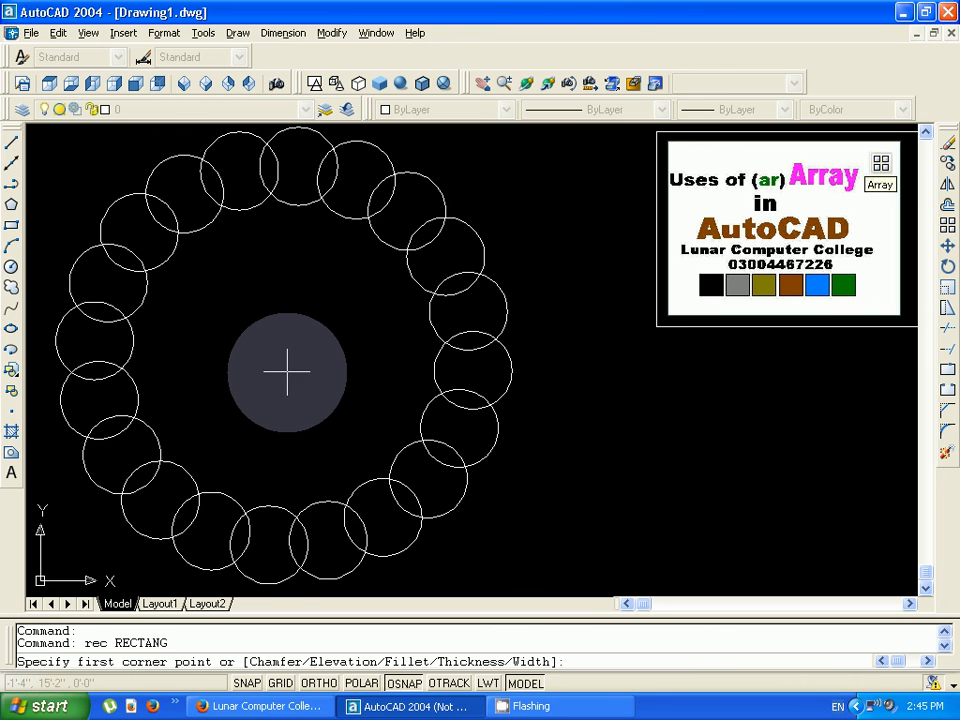
left_click(239, 172)
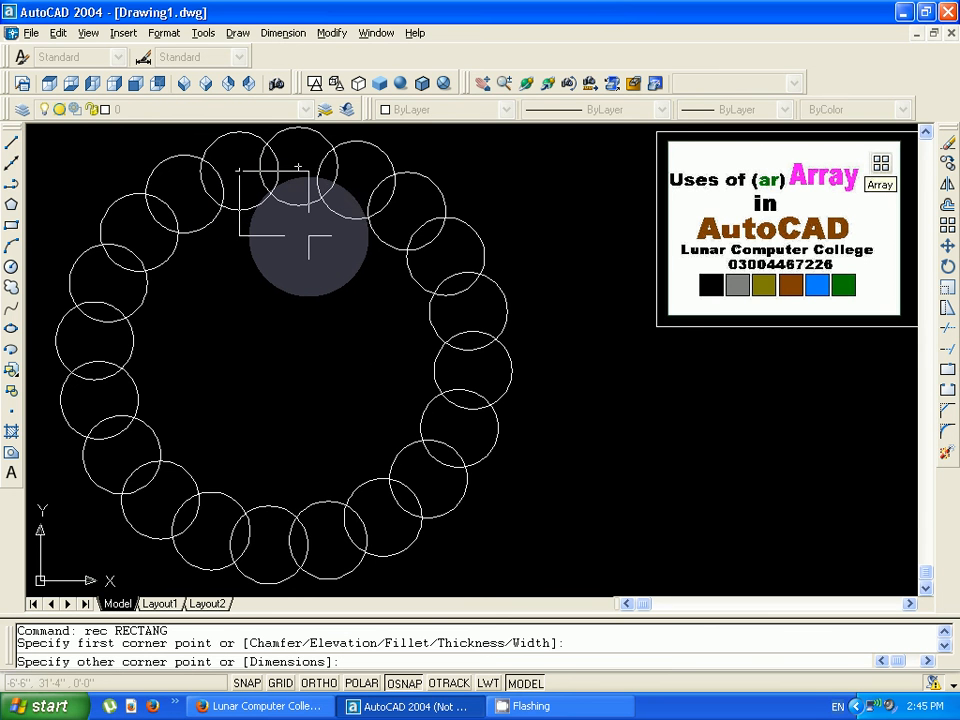
left_click(308, 239)
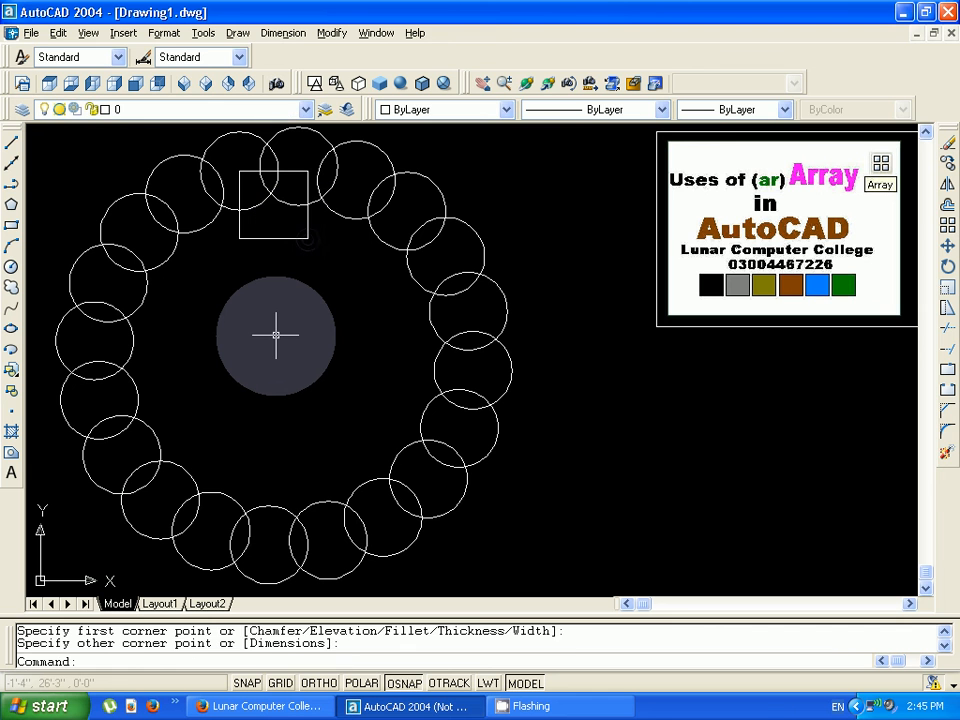
key("Escape")
key("Escape")
Start a polar array with the new rectangle as the object to repeat.
type("ar")
key("Return")
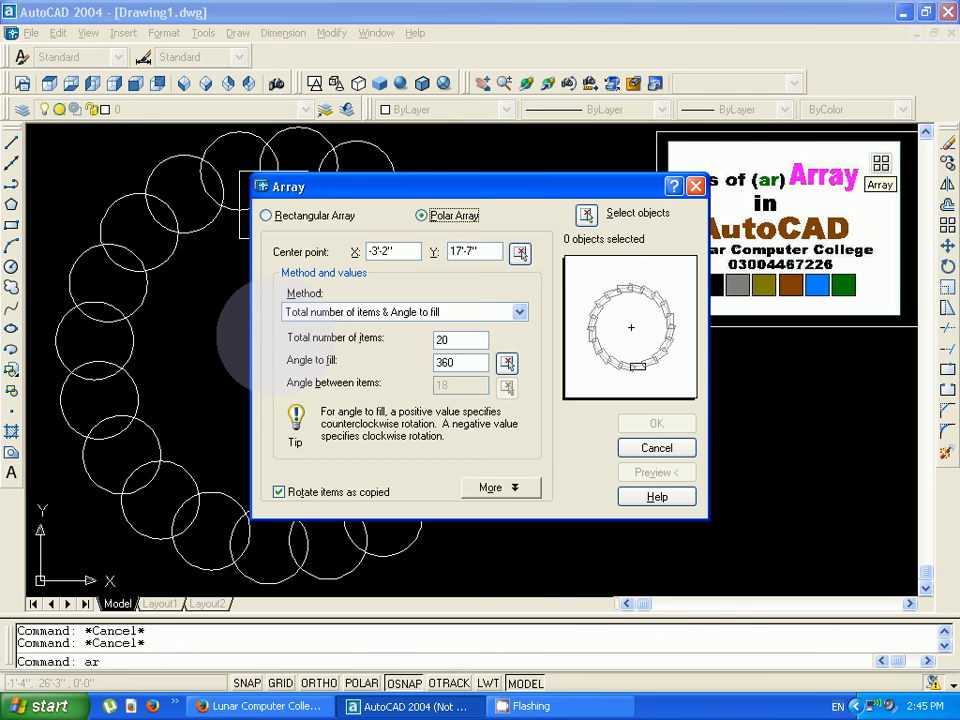
left_click(586, 214)
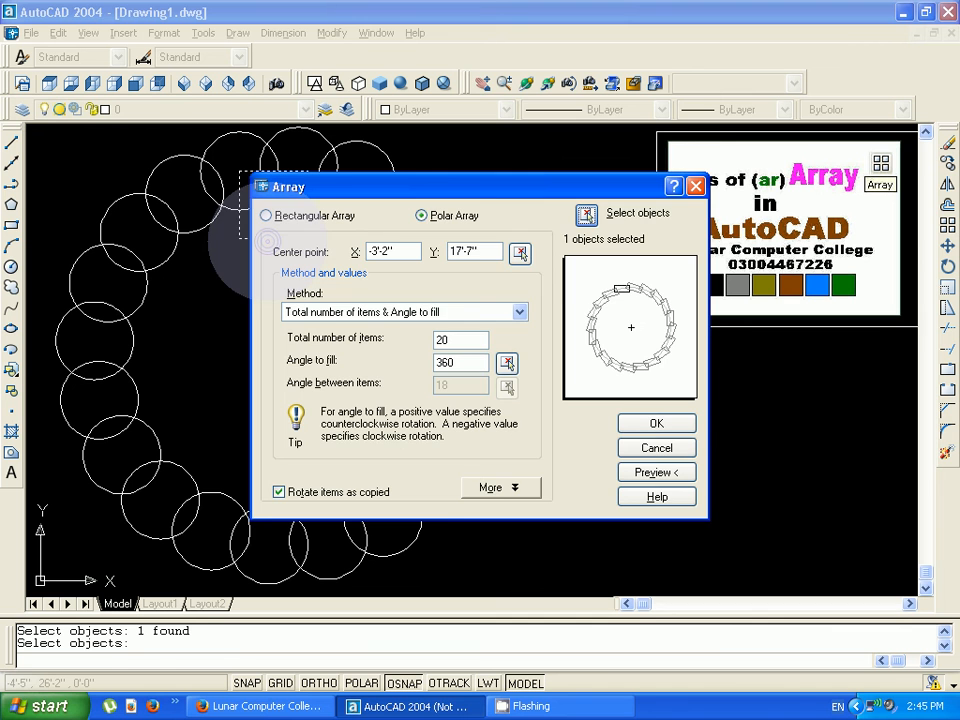
Set the array's centre inside the circle ring at about -3'-8", 16'-8", preview the 20 rectangles over 360 degrees and accept them.
left_click(519, 253)
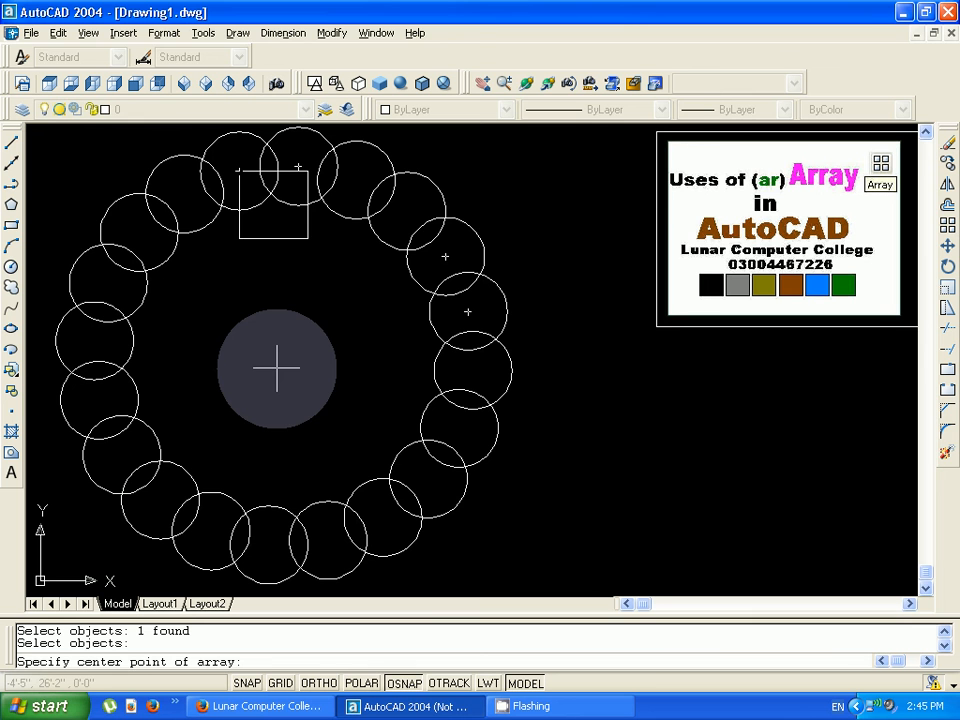
left_click(277, 368)
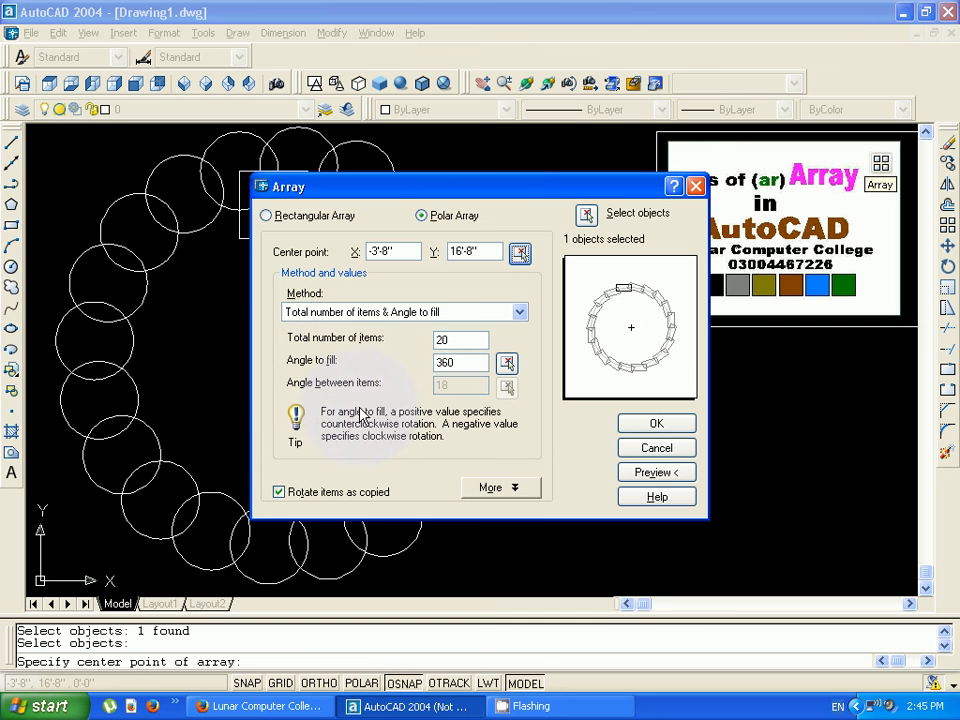
left_click(643, 474)
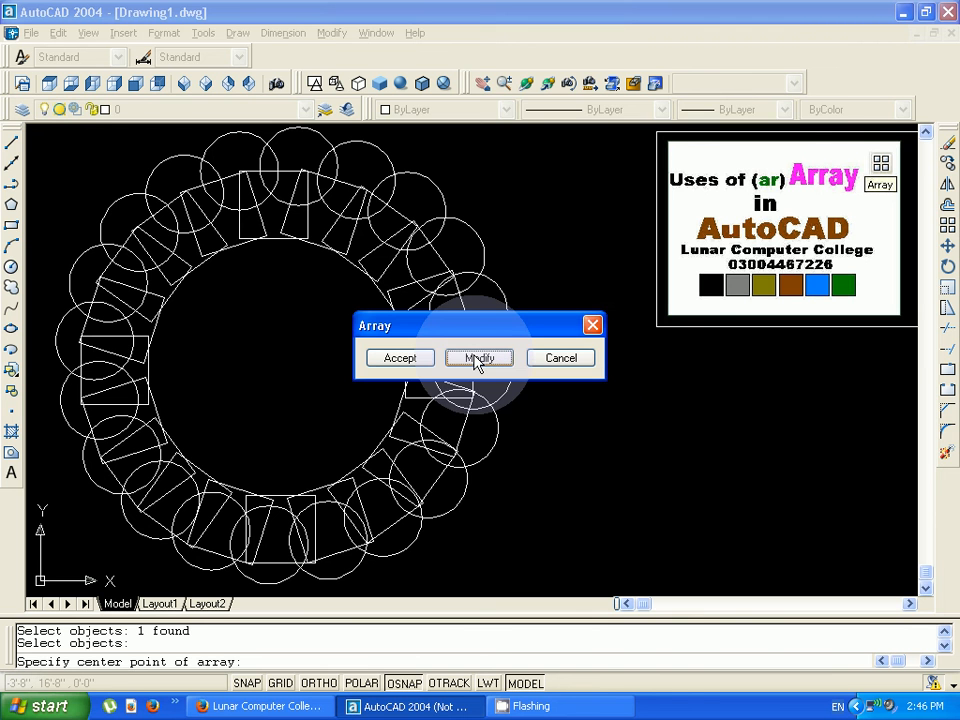
left_click(410, 354)
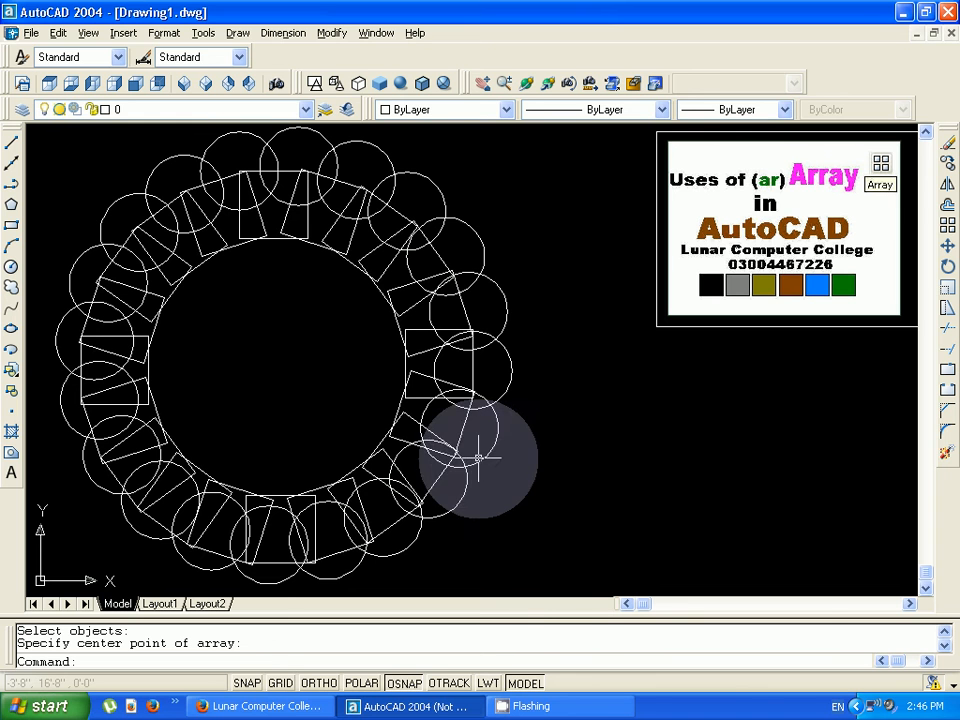
Switch to Firefox to show the Lunar Computer College YouTube channel page.
left_click(245, 707)
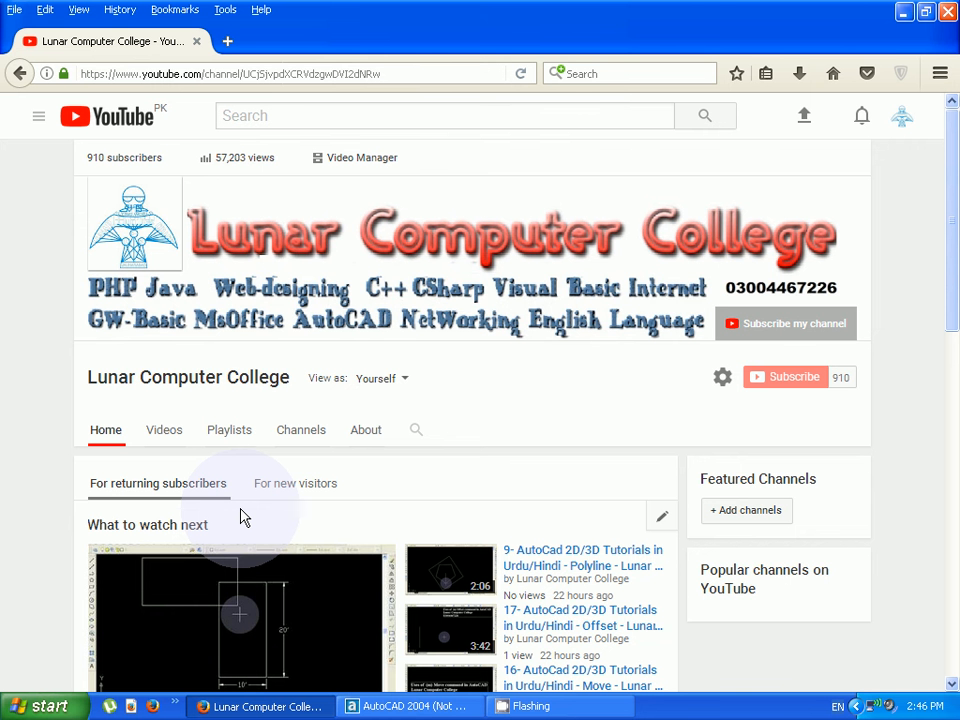